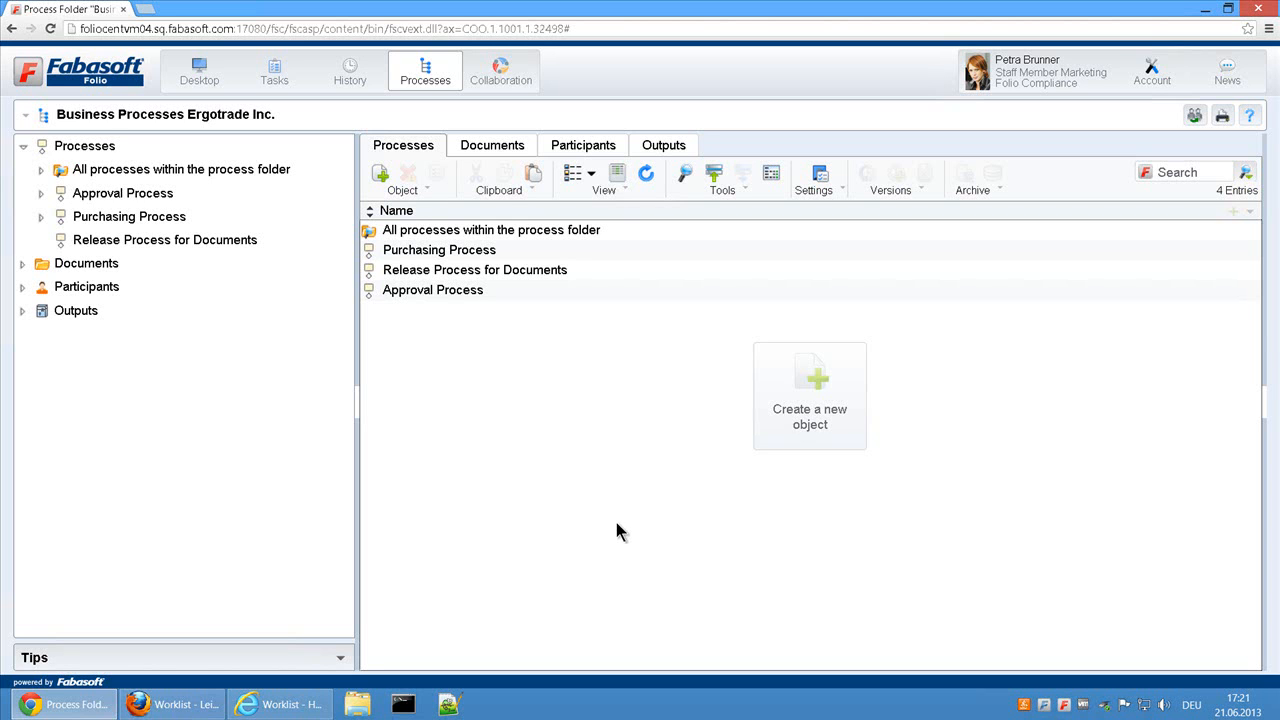
Step: Open the process diagram of Release Process for Documents and display the properties of its Edit and Approve subprocess
click(551, 277)
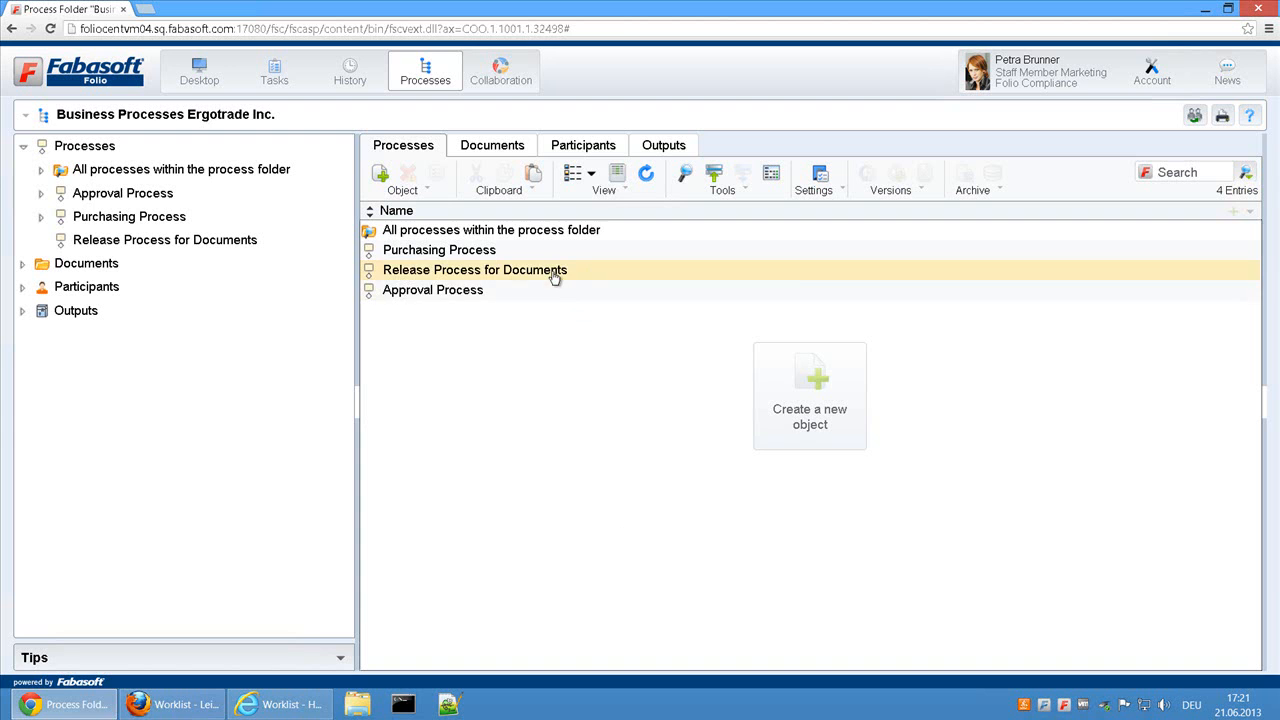
right_click(594, 274)
click(608, 277)
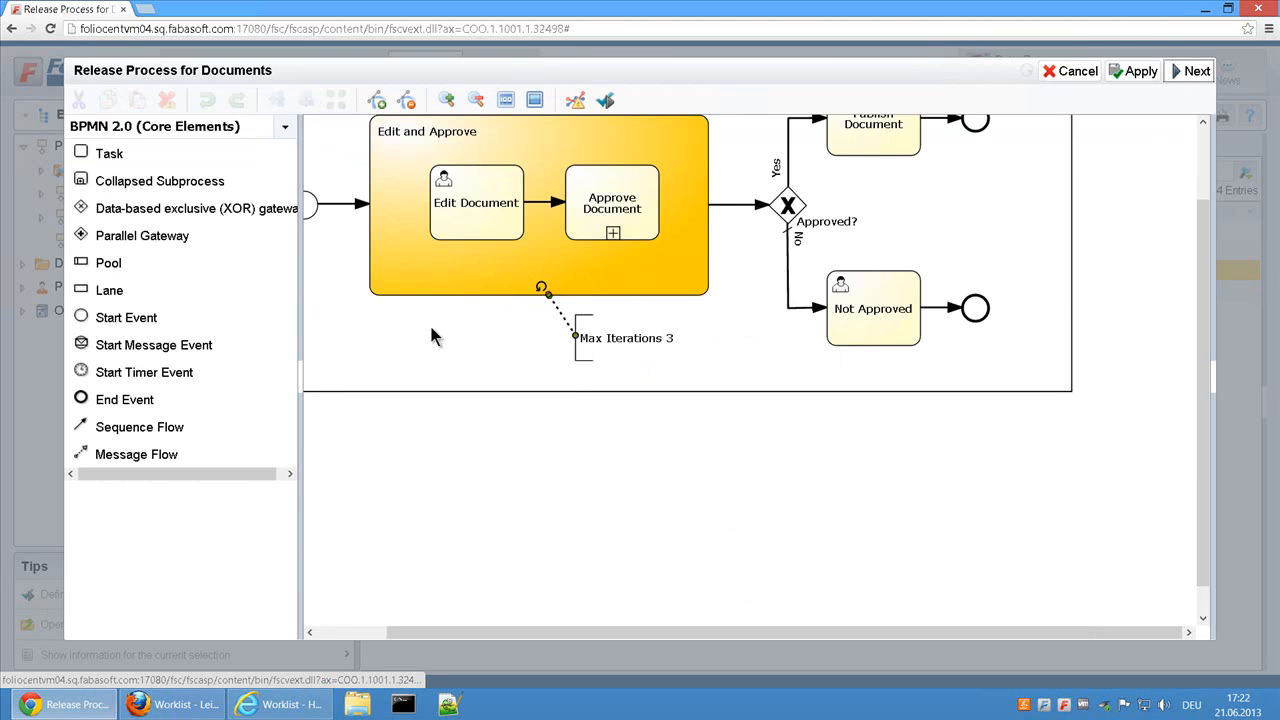
click(304, 372)
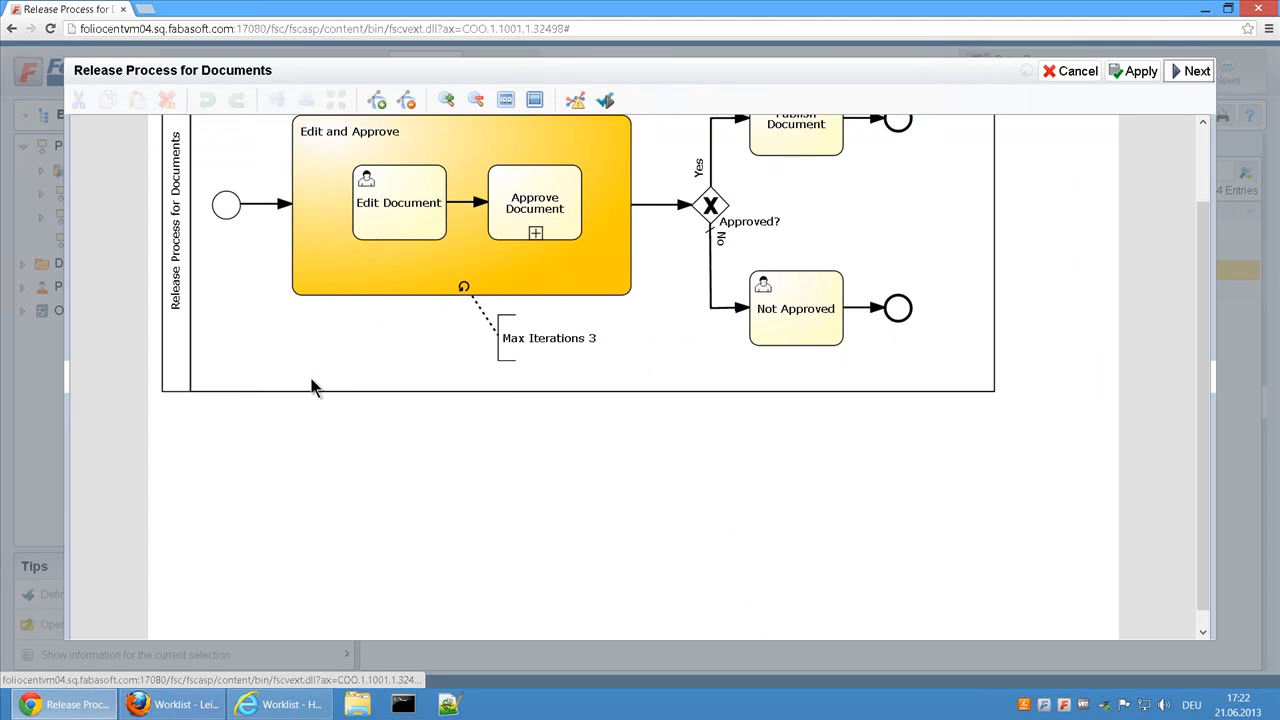
scroll(333, 393, up, 1)
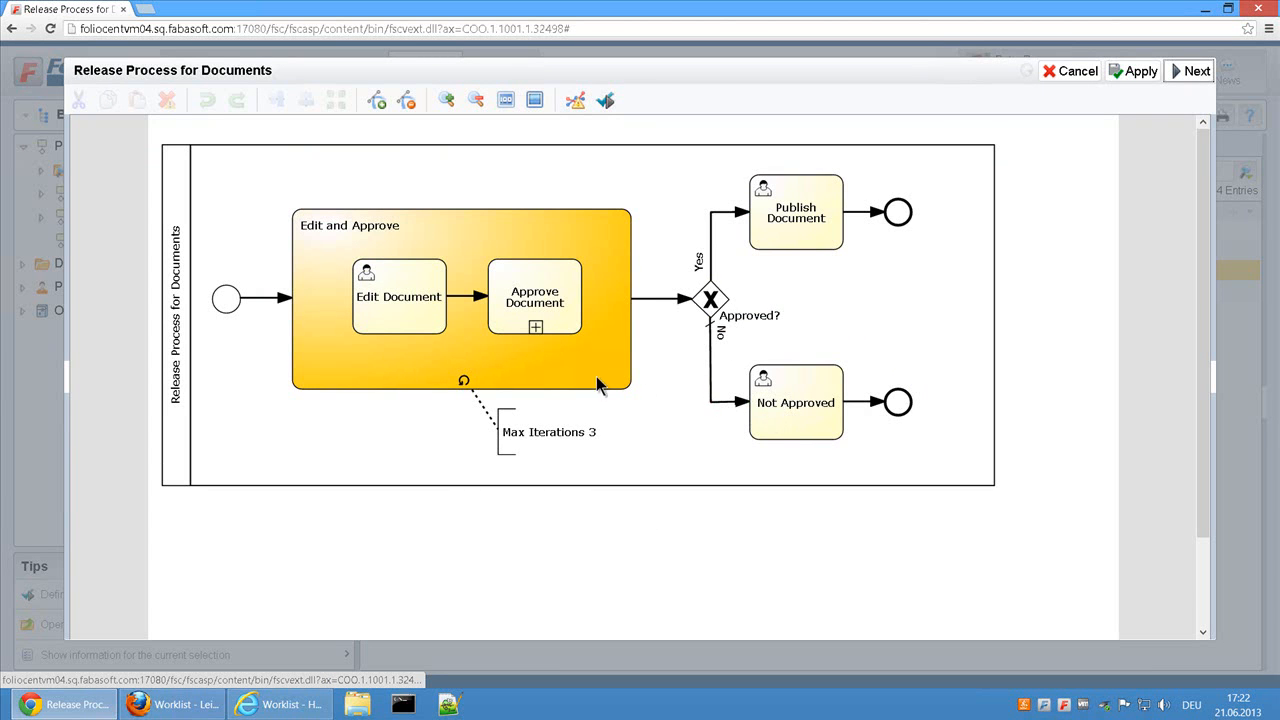
click(330, 233)
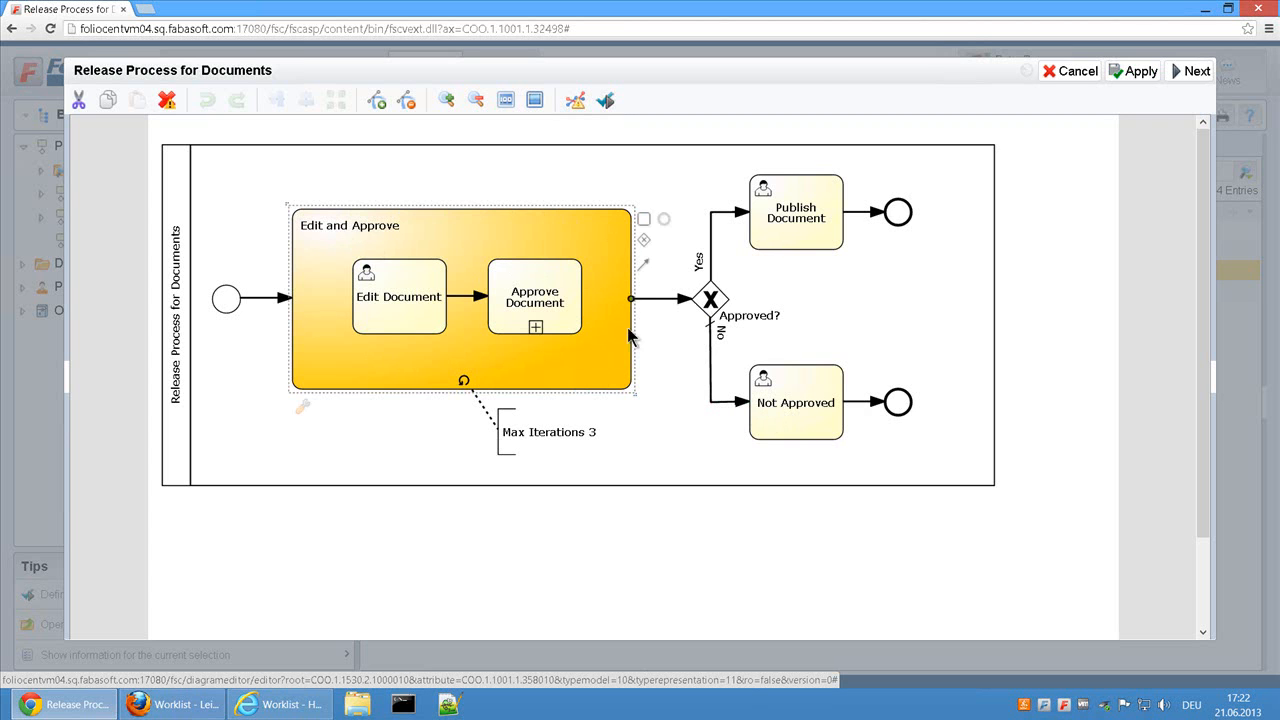
click(1215, 381)
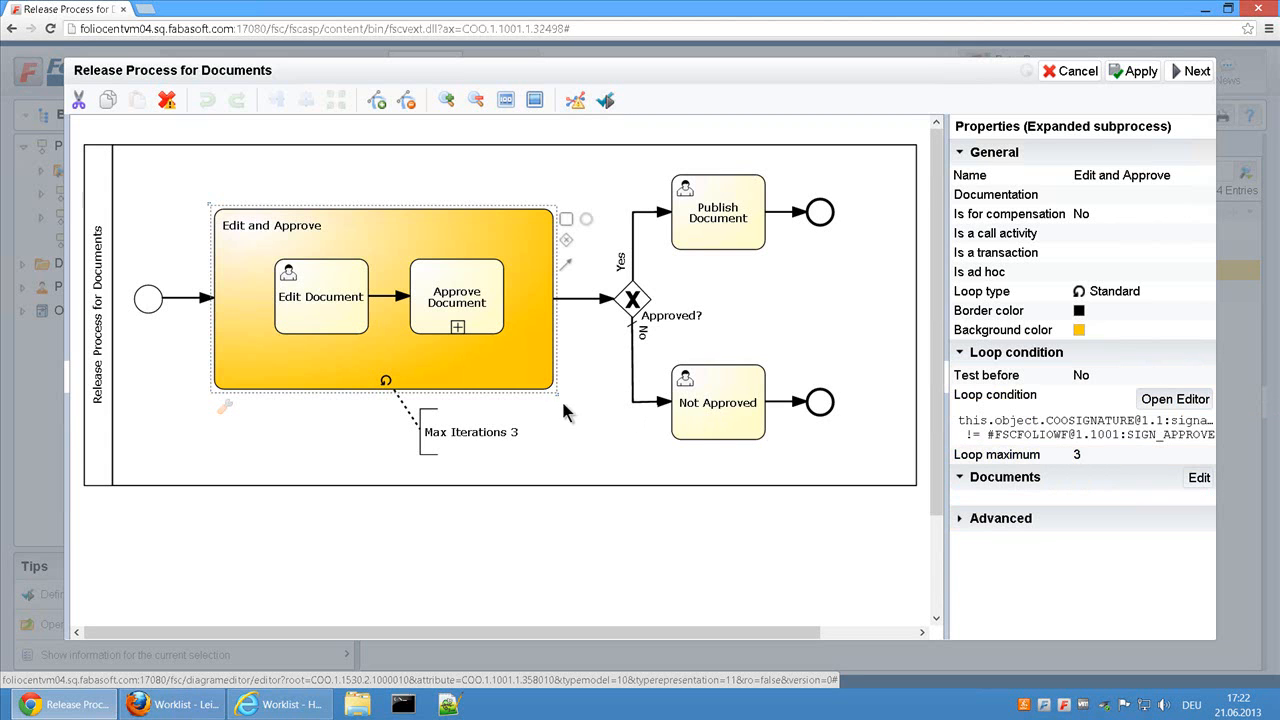
Step: Check the diagram's executability with the Approve Document subprocess selected and read the message on the flagged element
click(488, 307)
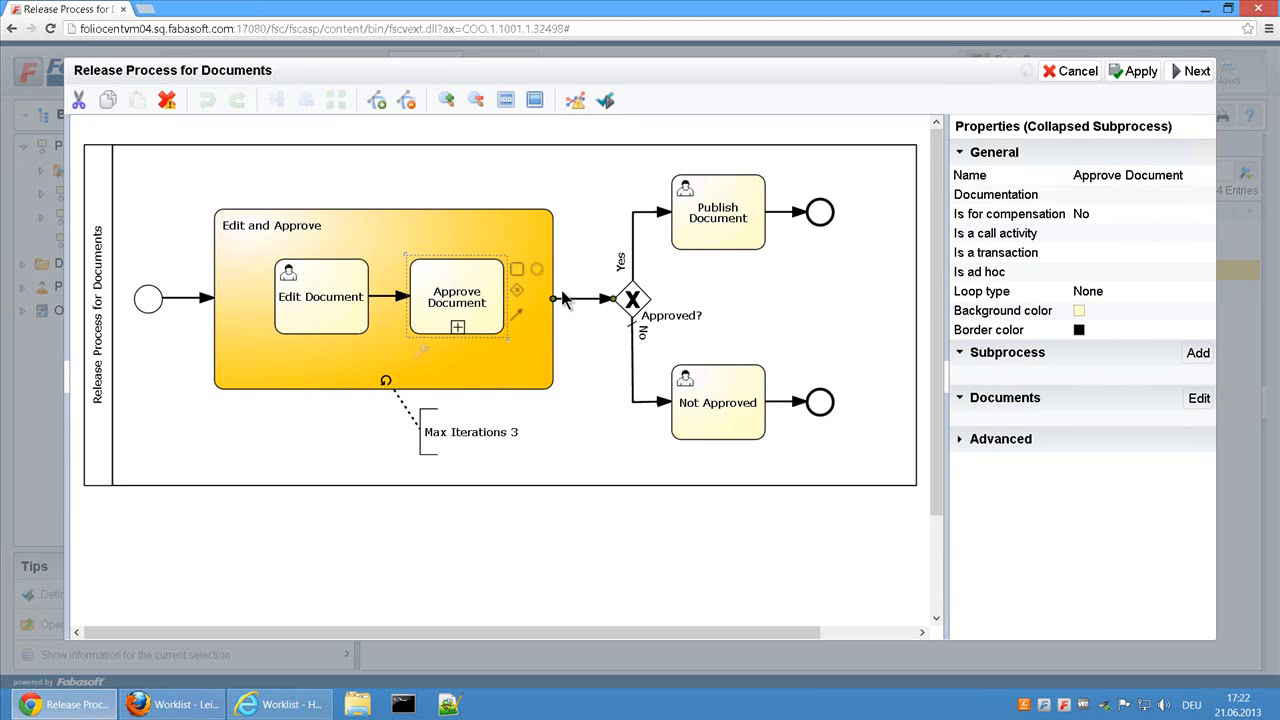
click(606, 101)
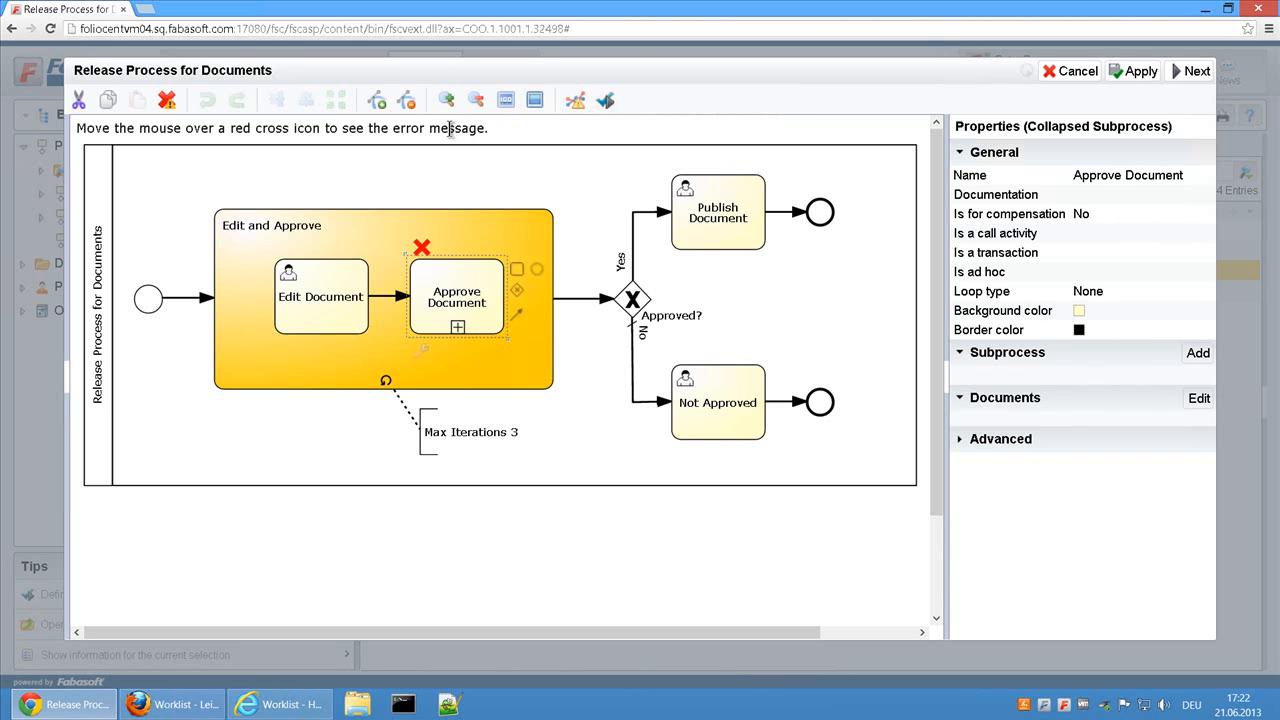
mouse_move(422, 250)
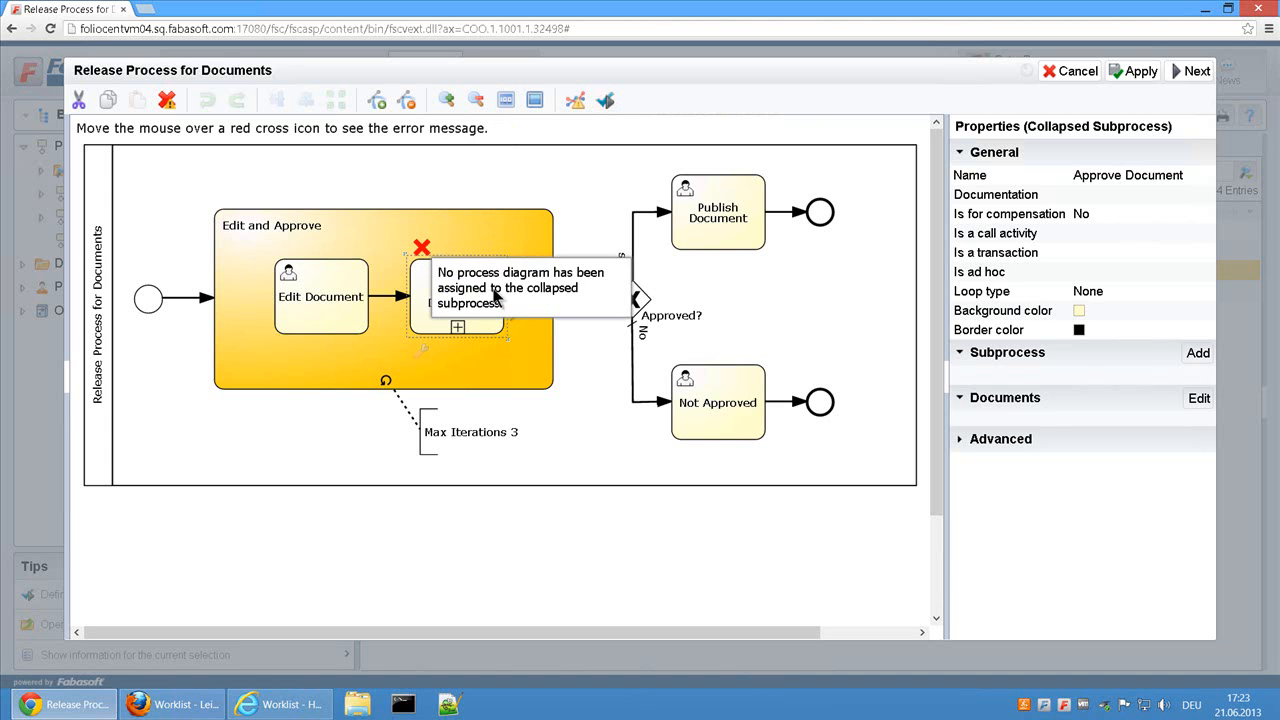
Step: Assign the existing Approval Process diagram as the subprocess of Approve Document and rerun the executability check
click(458, 328)
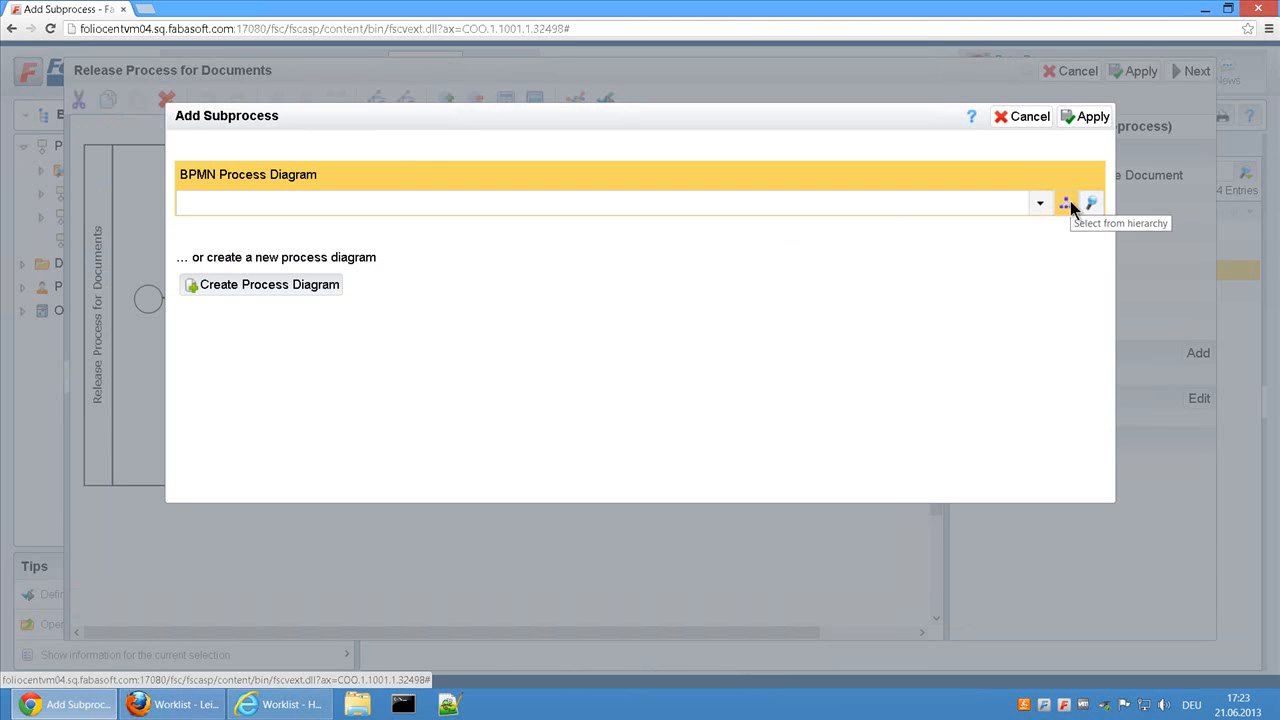
click(1066, 204)
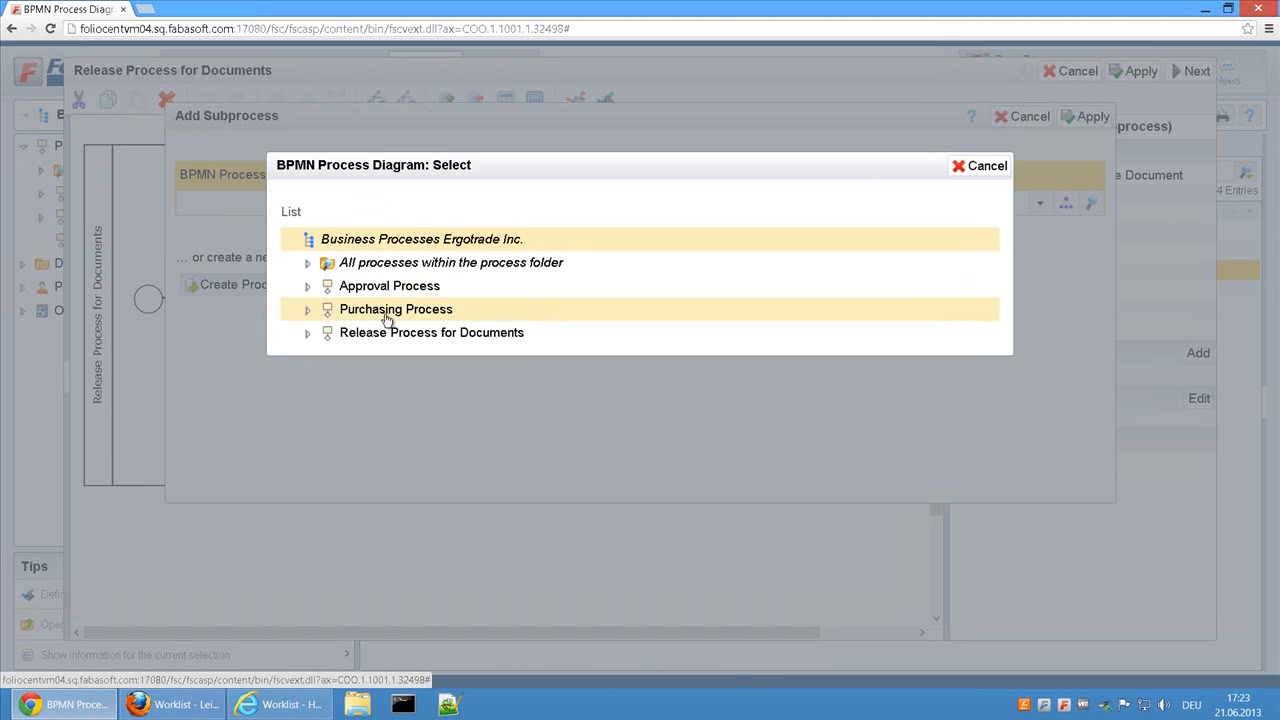
click(411, 288)
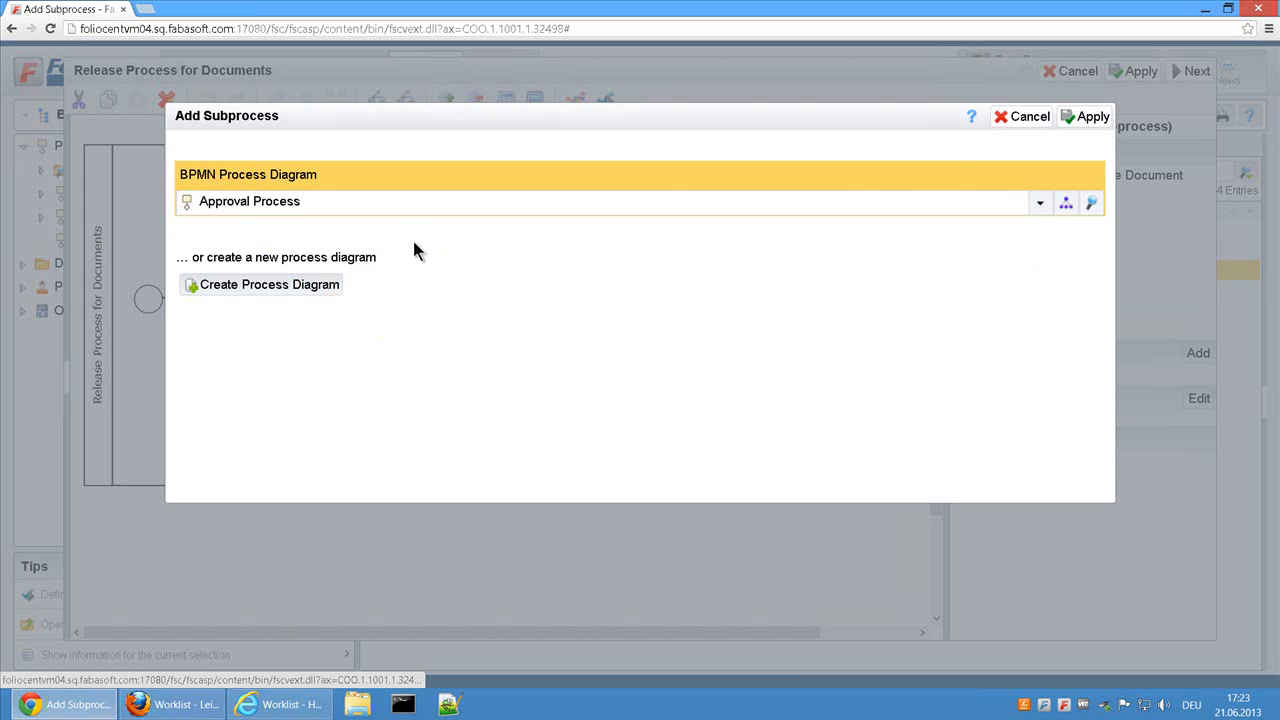
click(1090, 117)
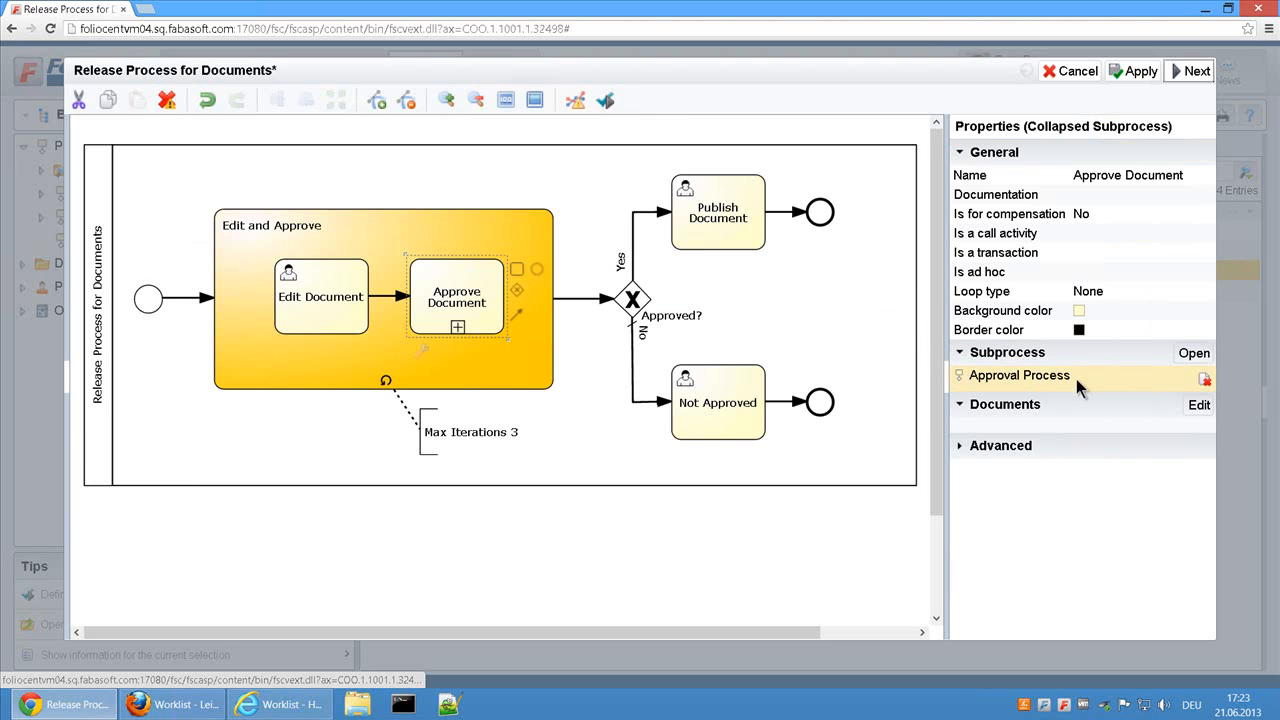
click(607, 100)
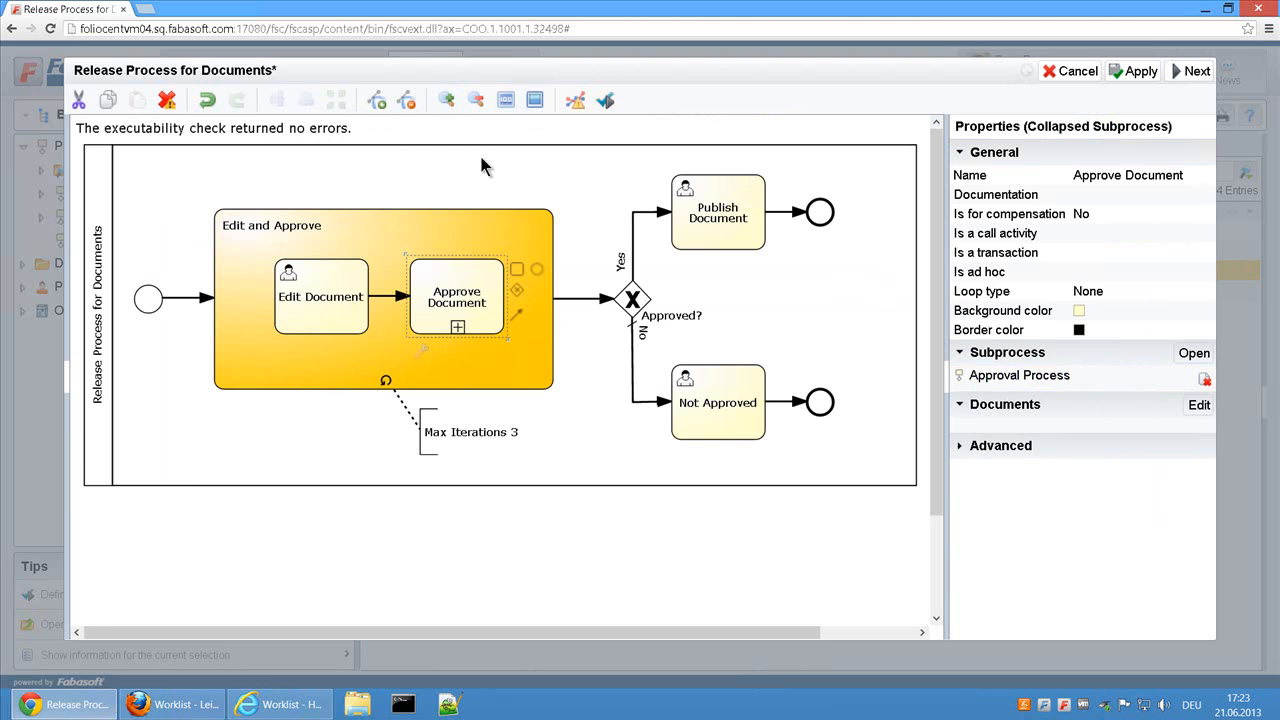
Step: Open the linked Approval Process and examine the properties of both lanes, the Manager Marketing Approve task and its end error event
click(458, 327)
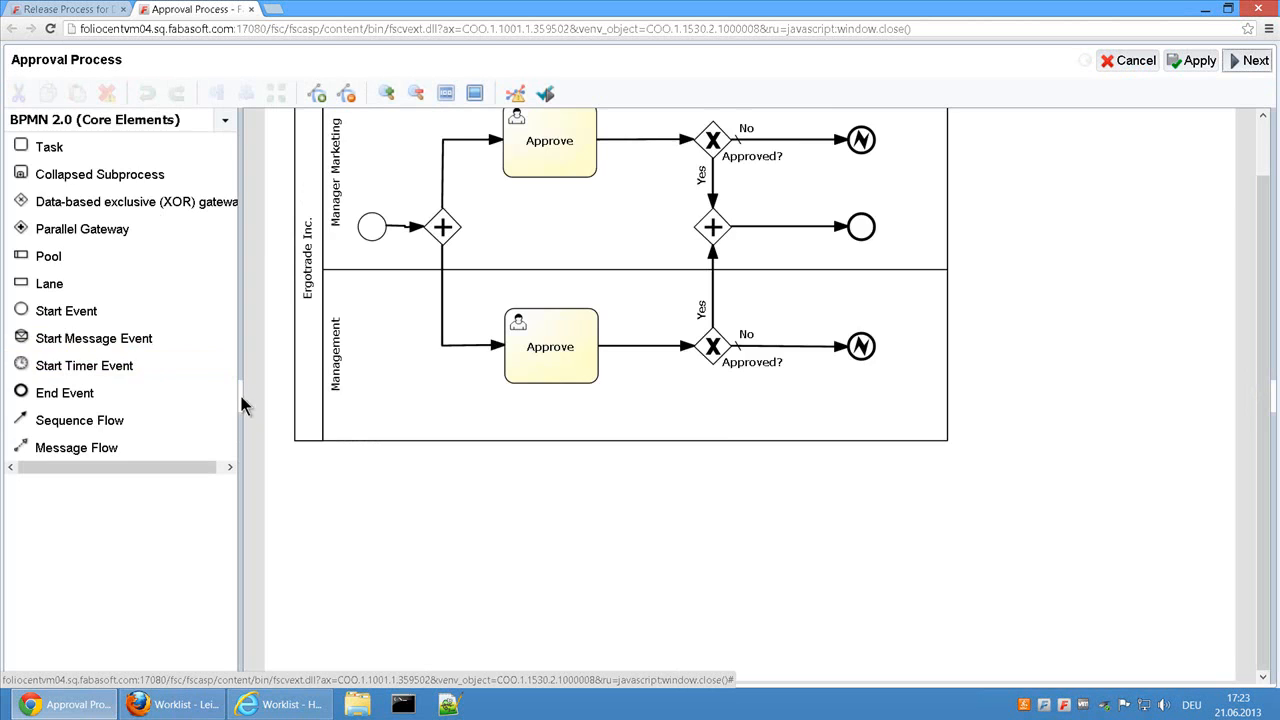
click(243, 399)
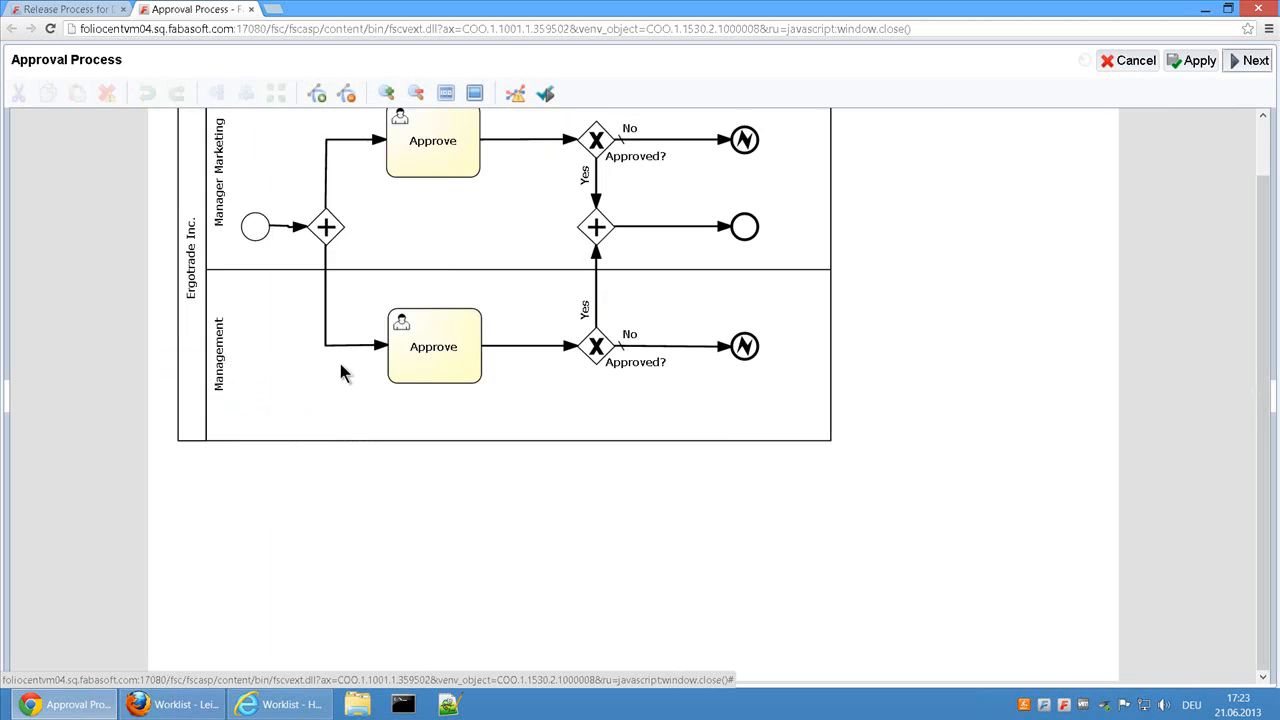
click(224, 226)
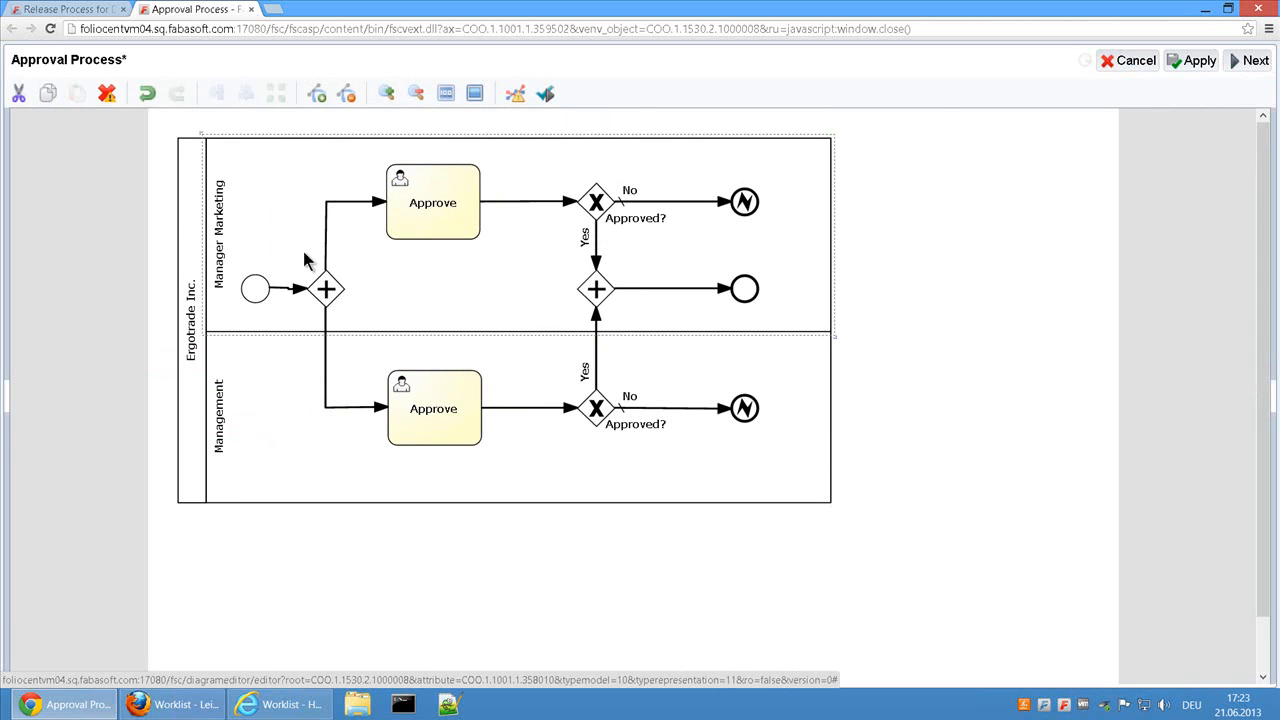
click(1274, 401)
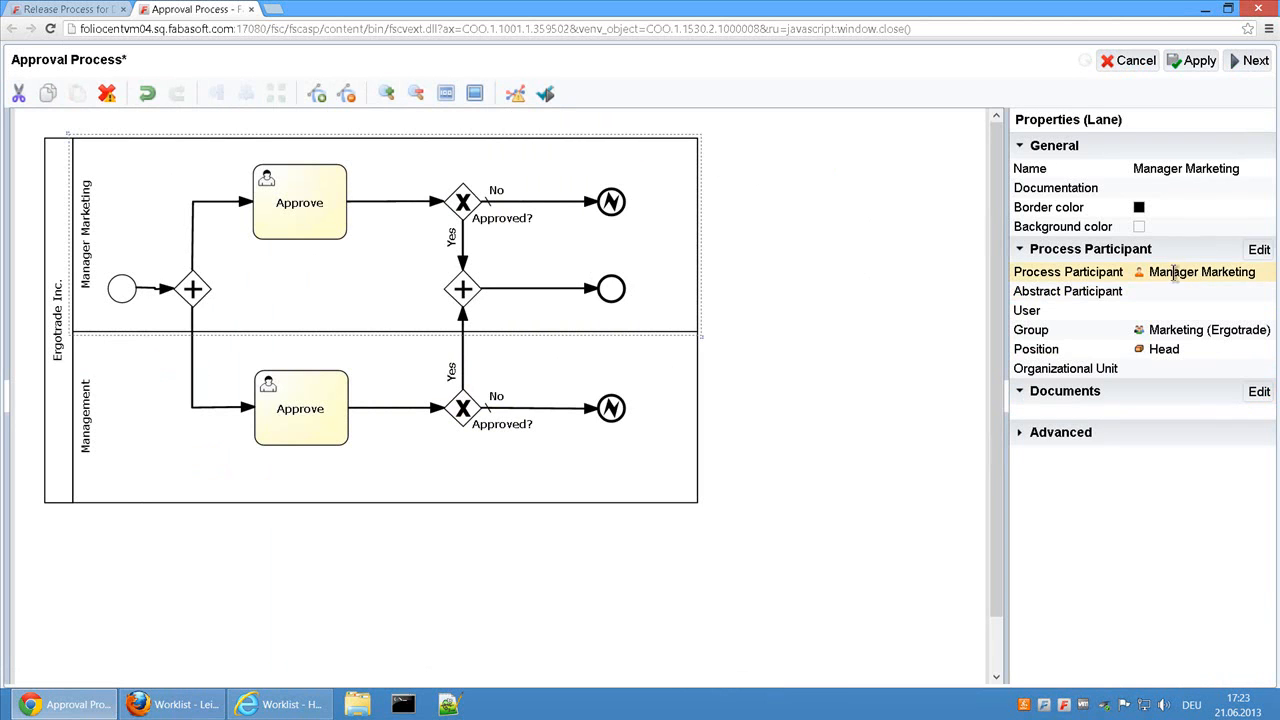
click(92, 392)
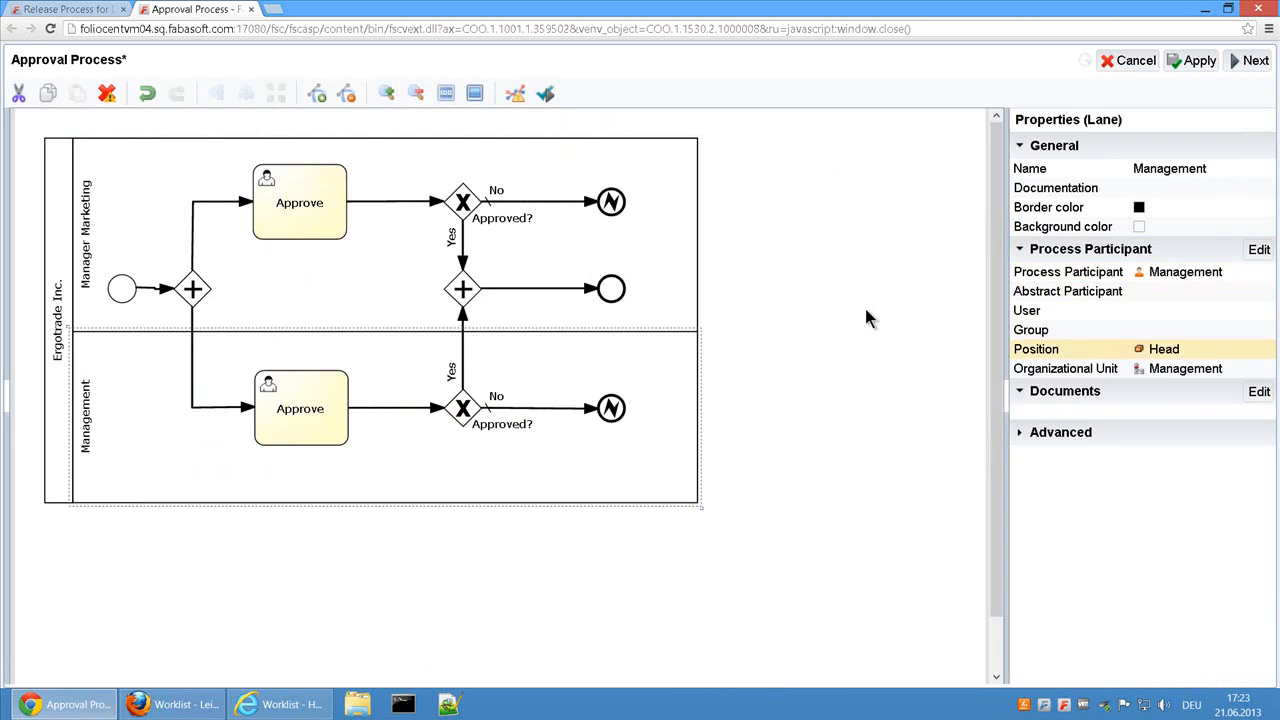
click(316, 214)
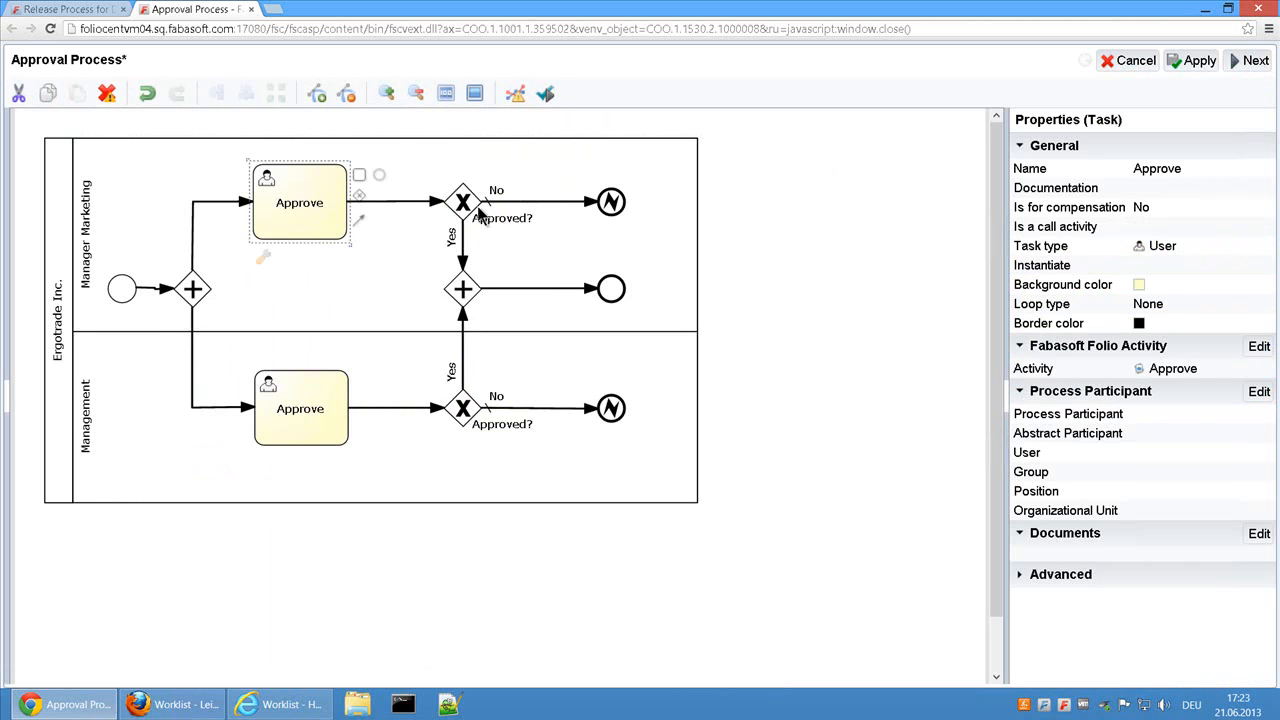
click(613, 203)
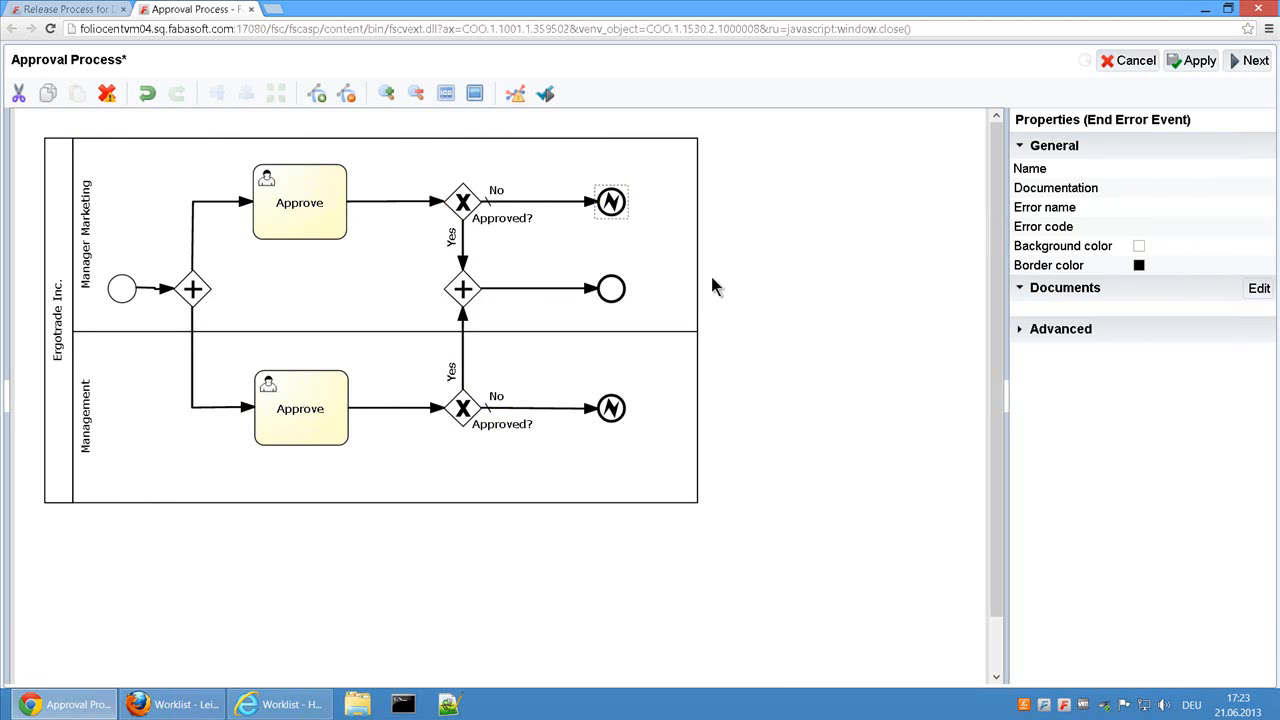
click(1252, 61)
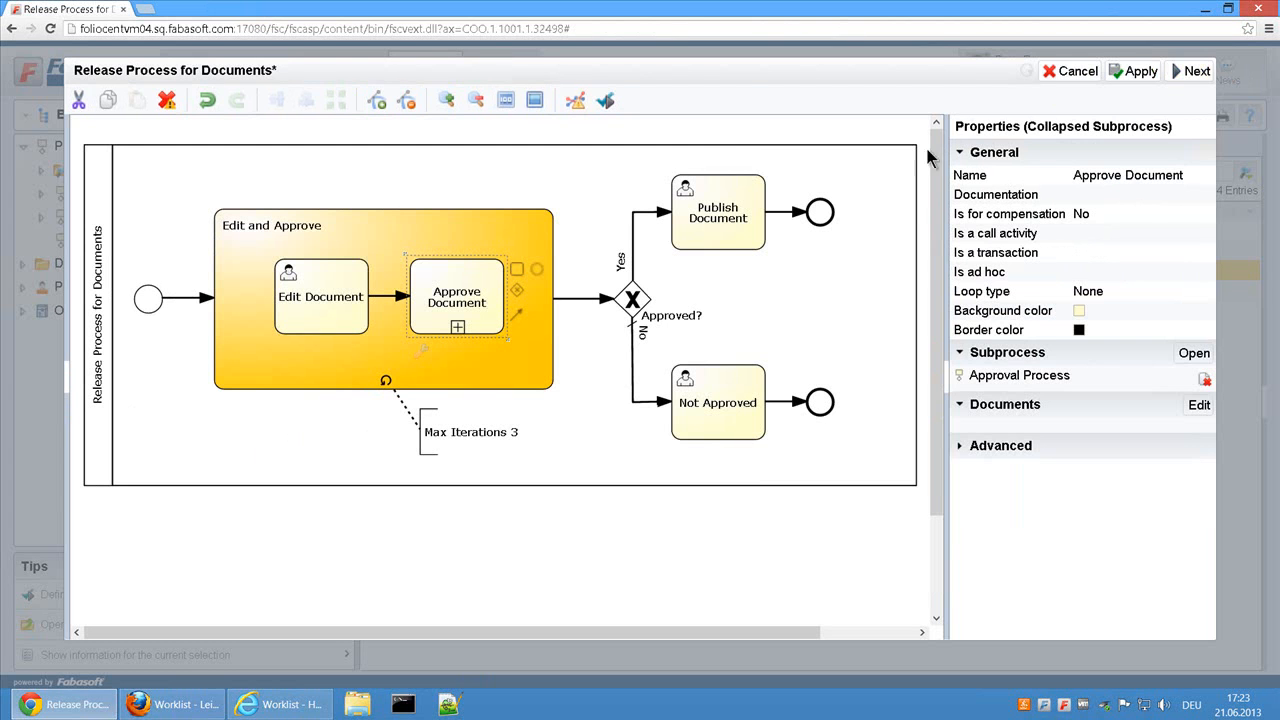
Step: Save and close the Release Process for Documents diagram and release the process for execution for the signed-in user only
click(1194, 72)
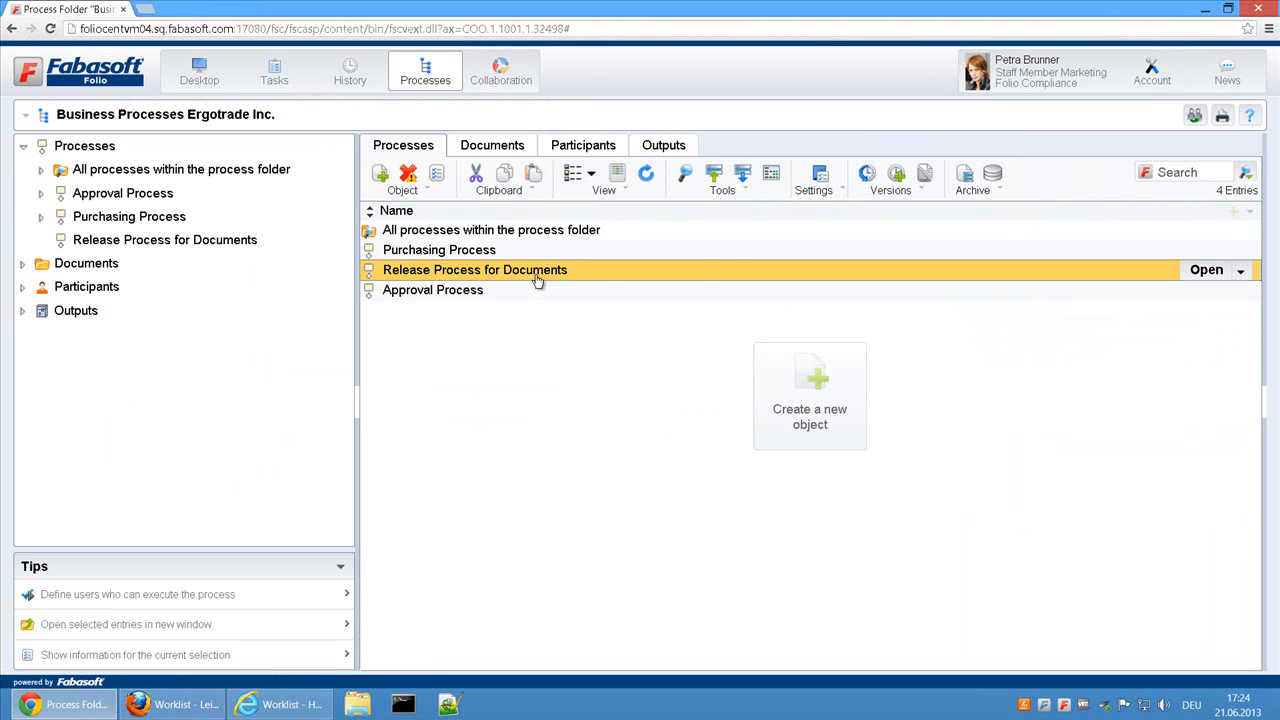
right_click(531, 271)
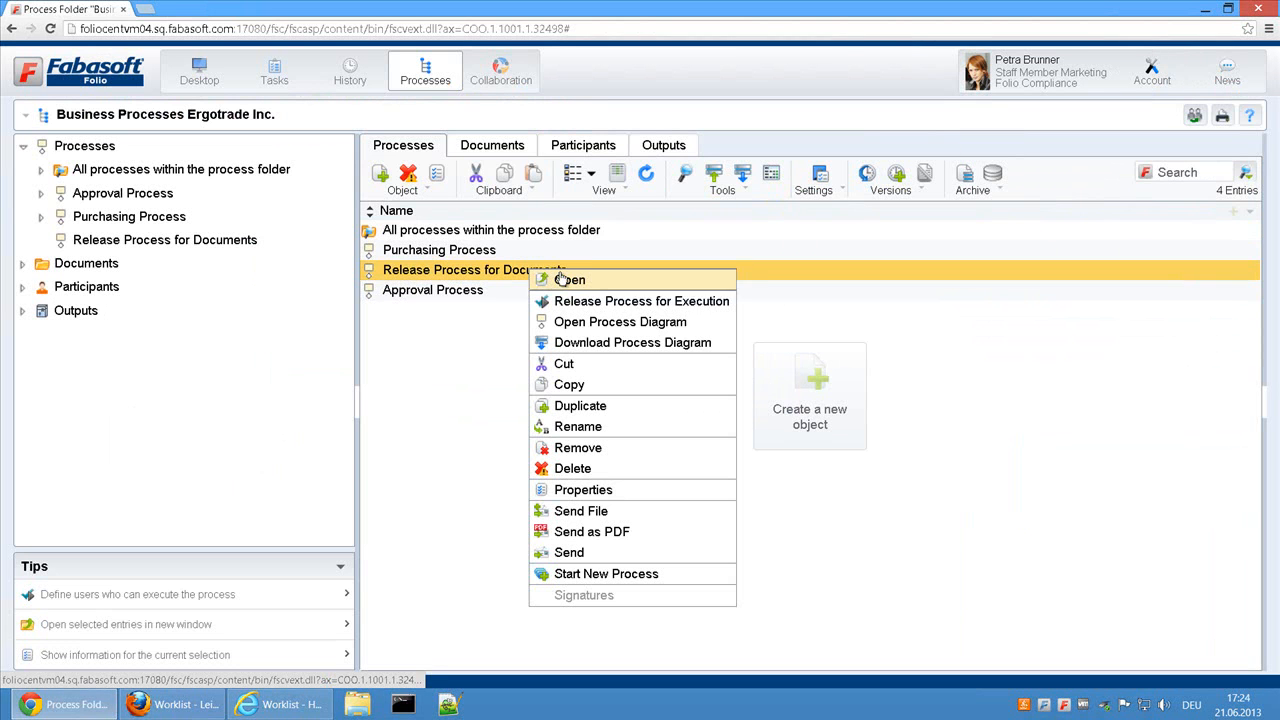
click(718, 303)
click(469, 258)
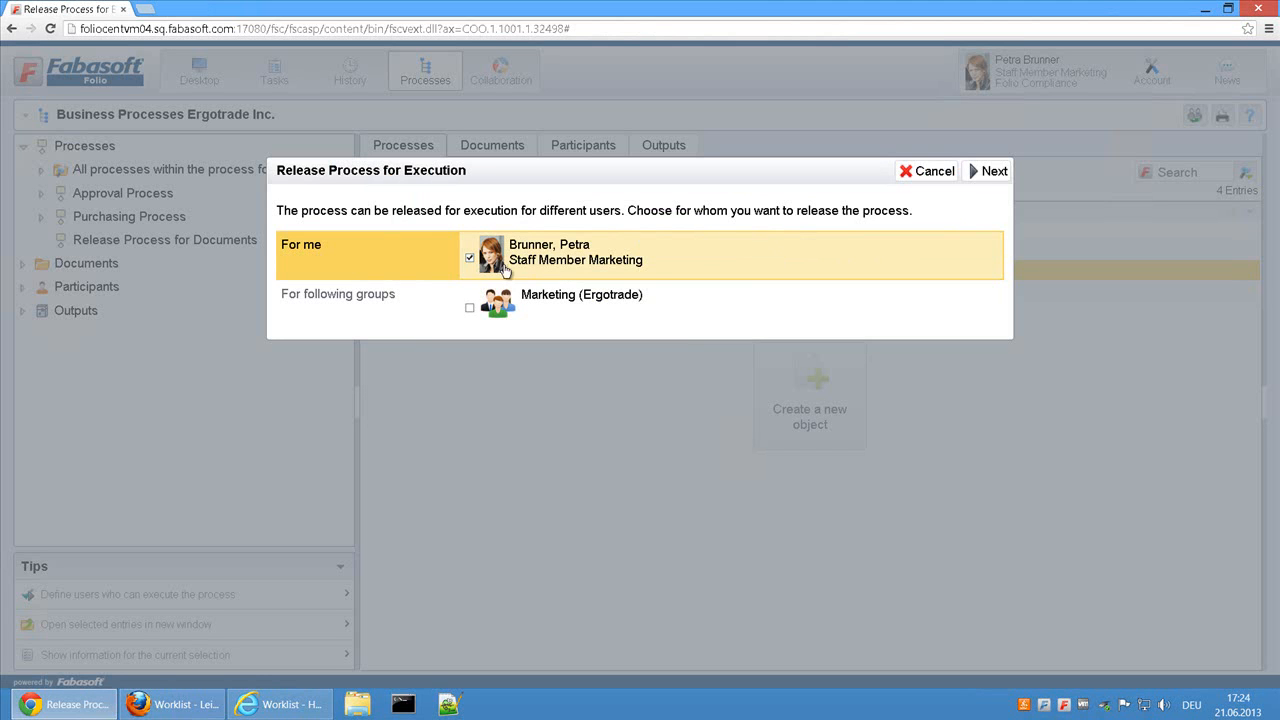
click(993, 173)
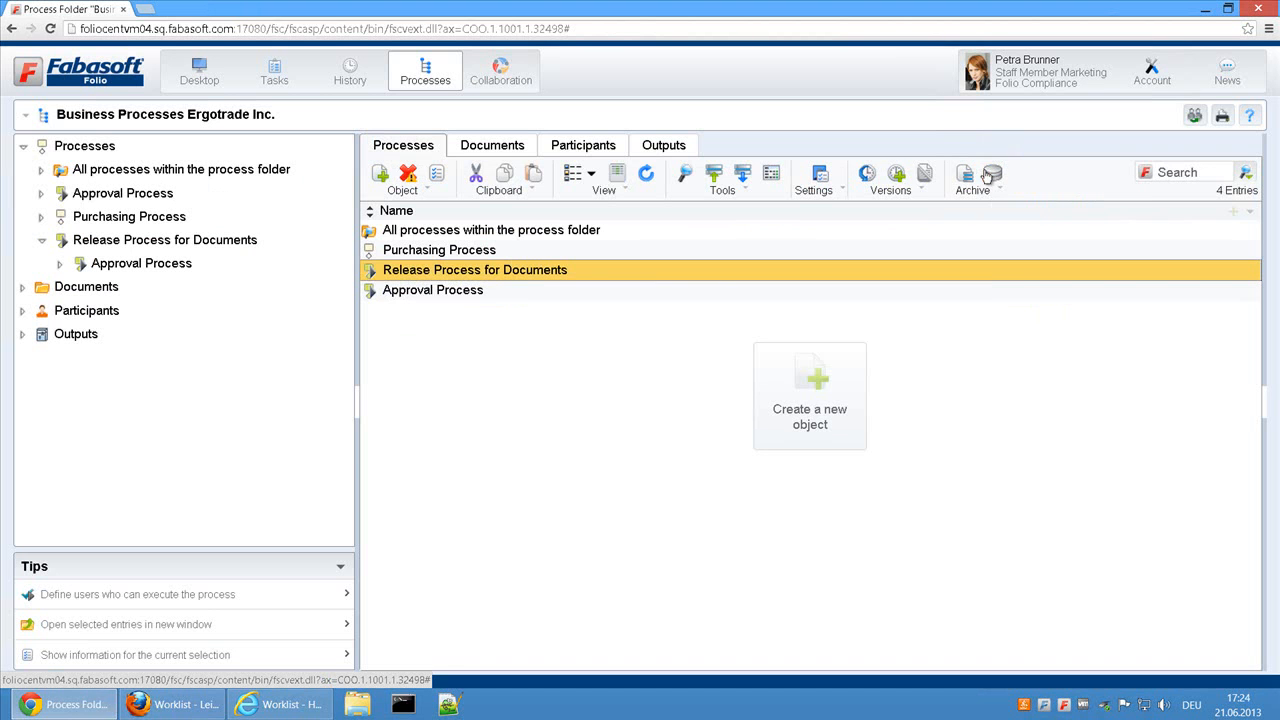
Step: Open the Business Process Management with Fabasoft Folio team room in Collaboration
click(503, 270)
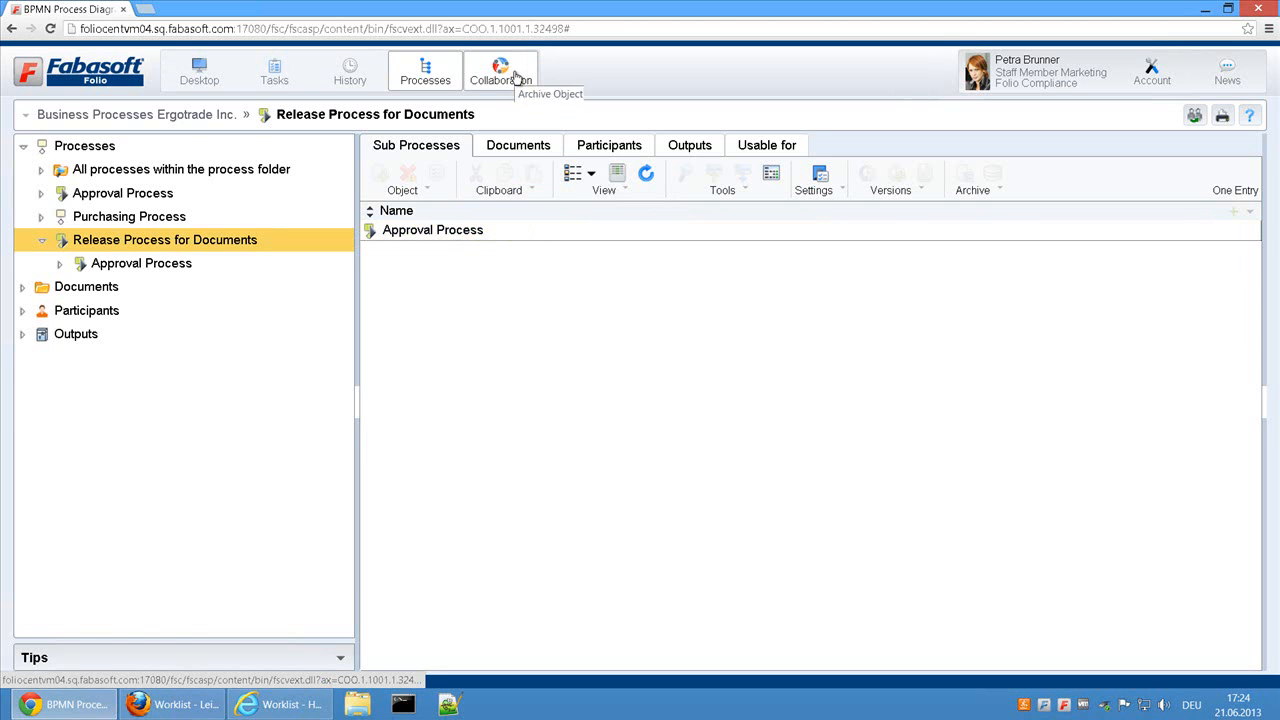
click(516, 77)
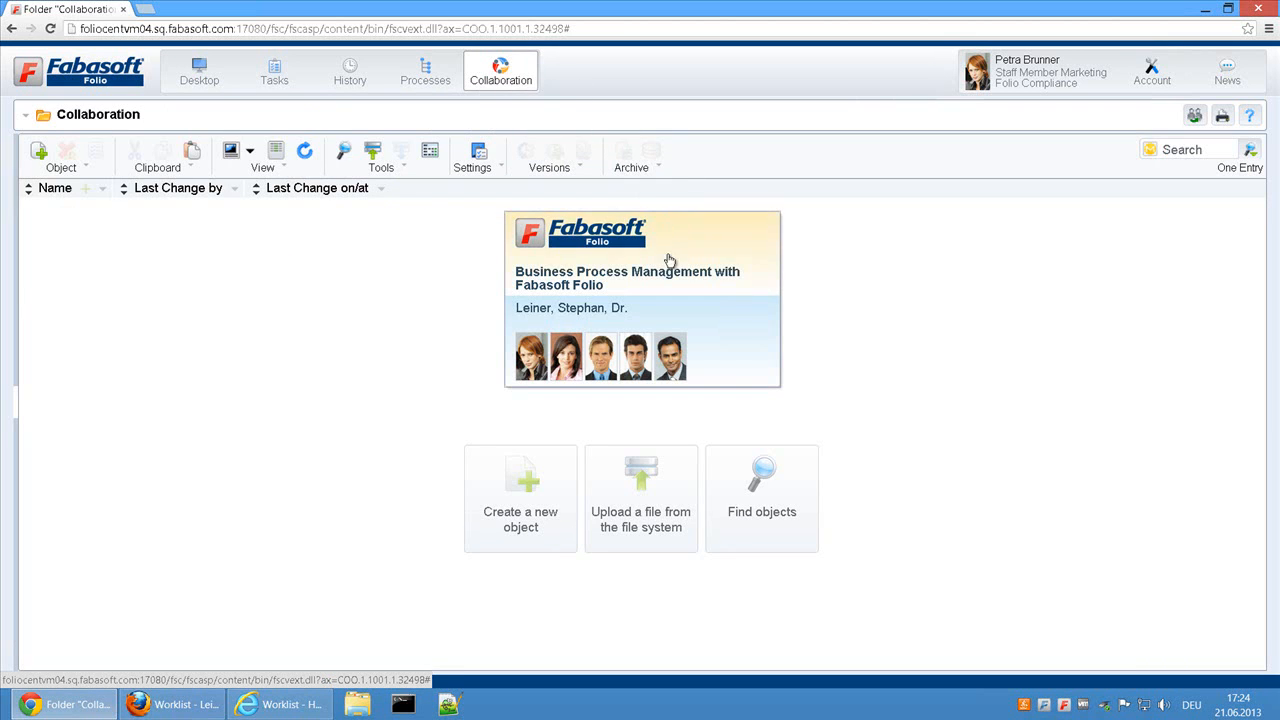
click(674, 270)
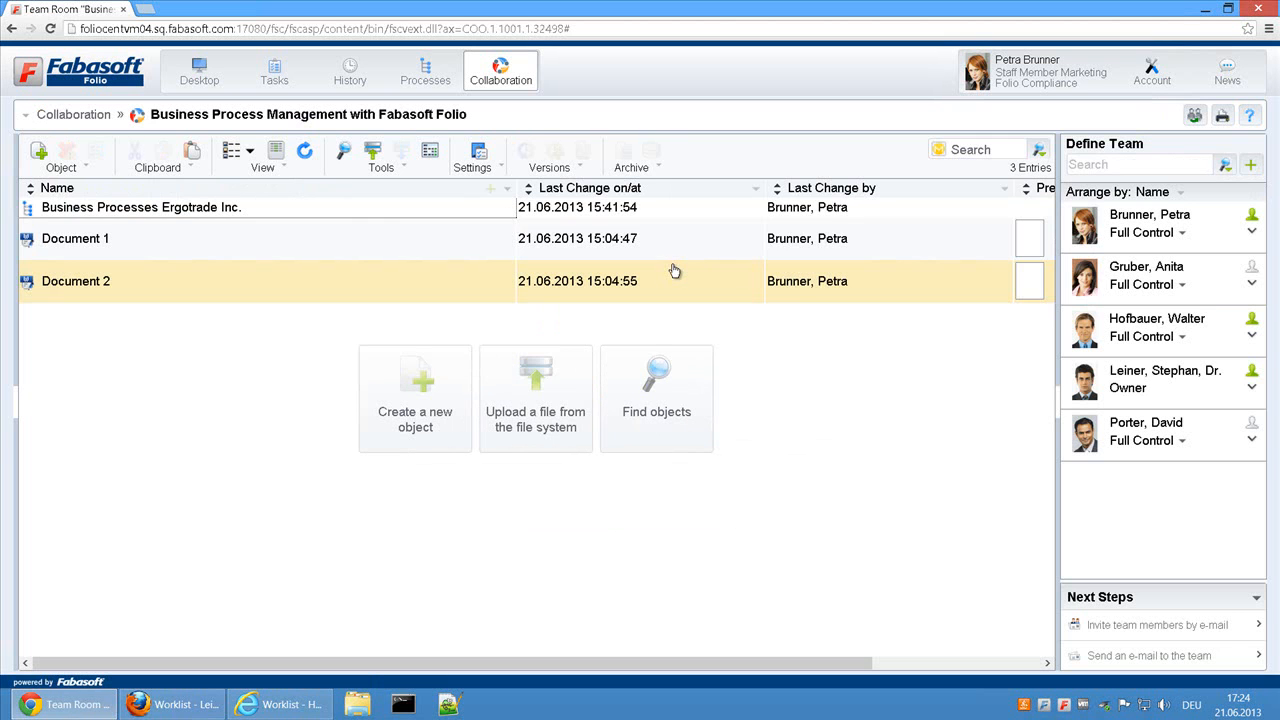
Step: Choose the predefined BPMN process Release Process for Documents as the new process for Document 1
click(194, 245)
right_click(194, 245)
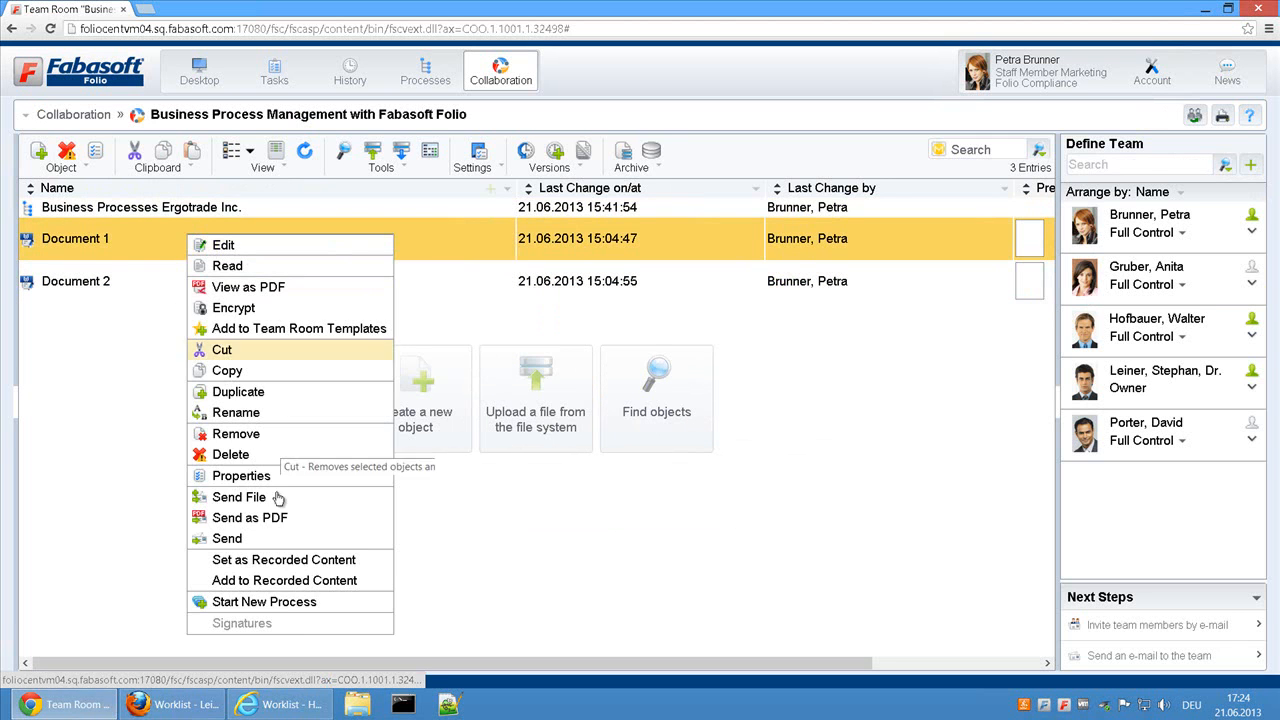
click(289, 606)
click(378, 354)
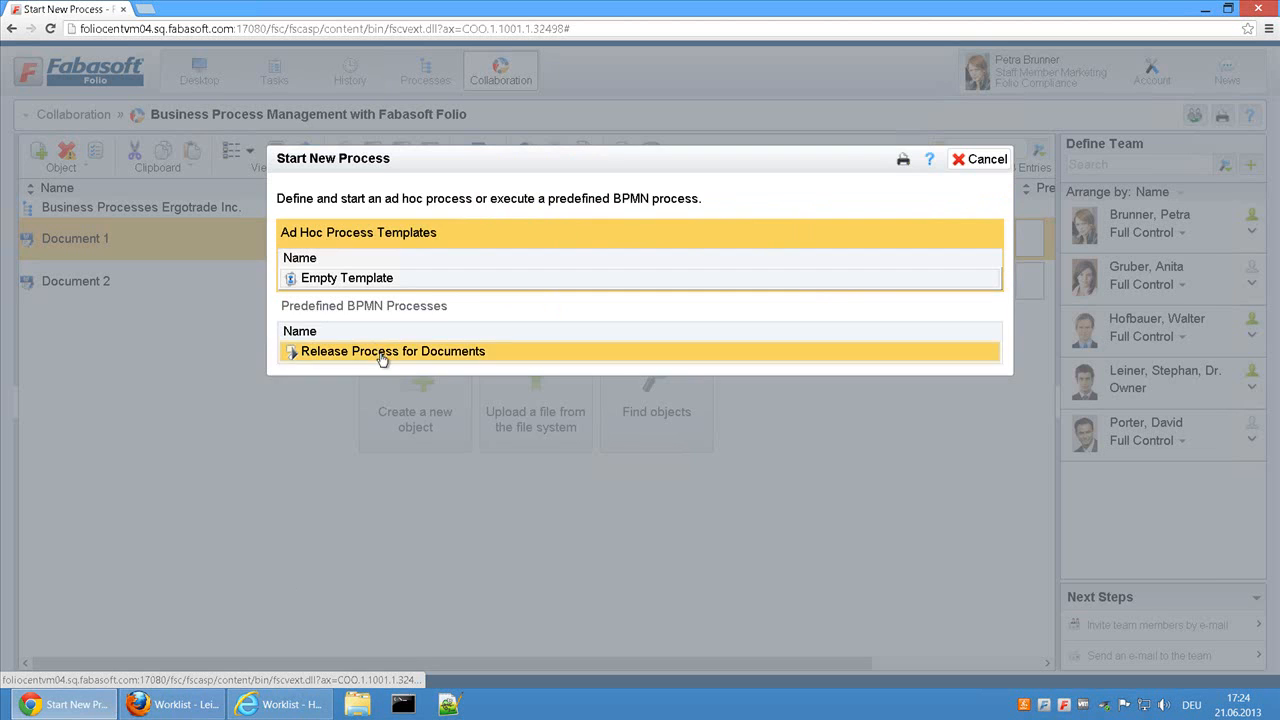
Step: Preview the Approval Process subprocess behind Approve Document and start the release process for Document 1
scroll(481, 332, up, 1)
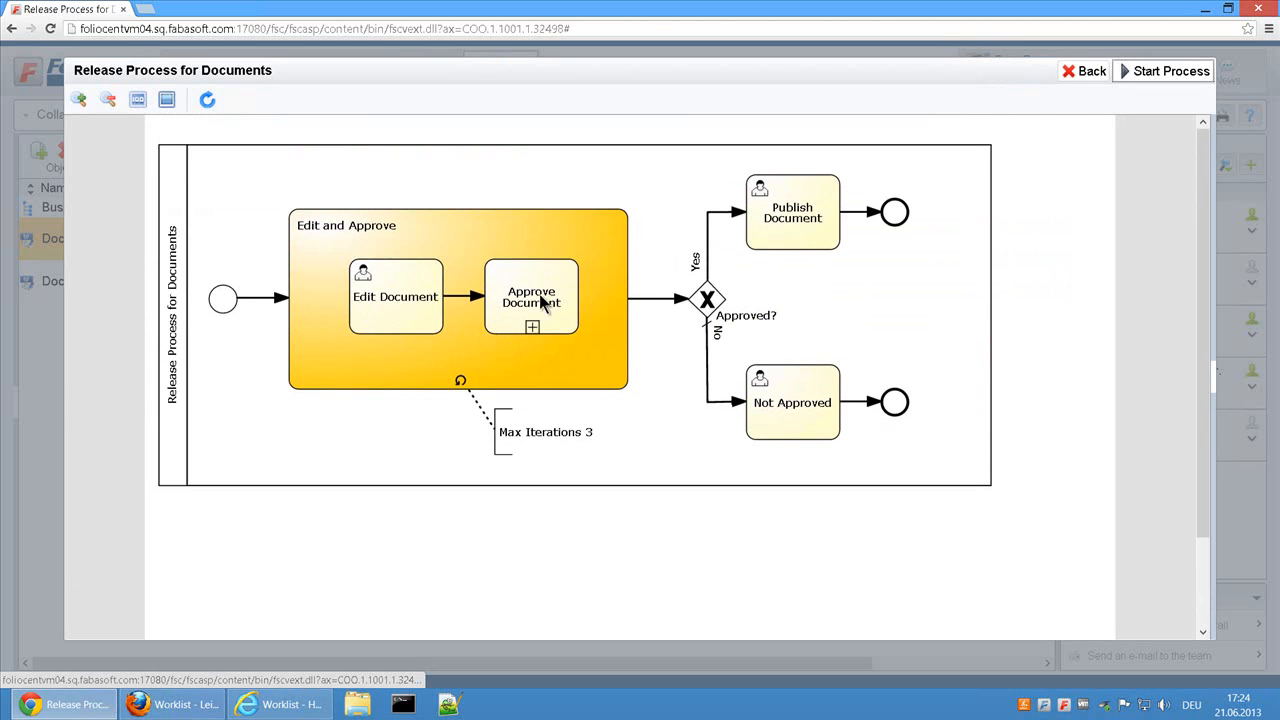
click(532, 327)
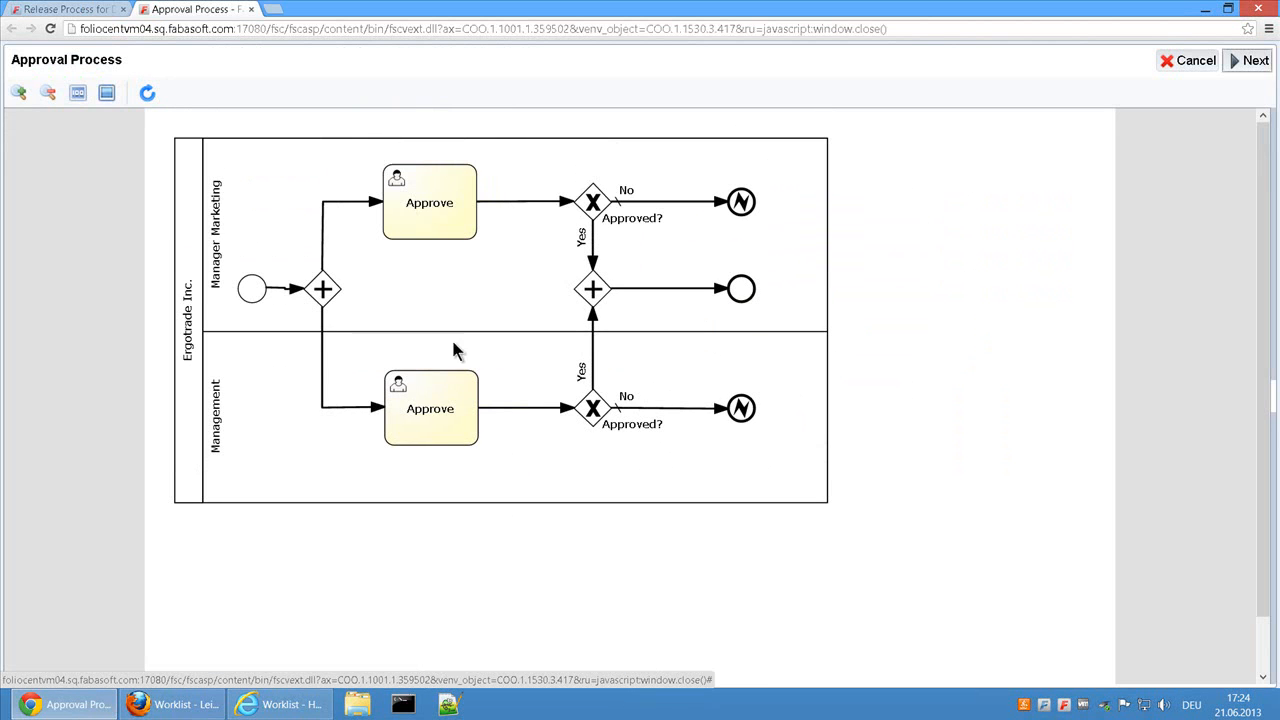
click(1190, 61)
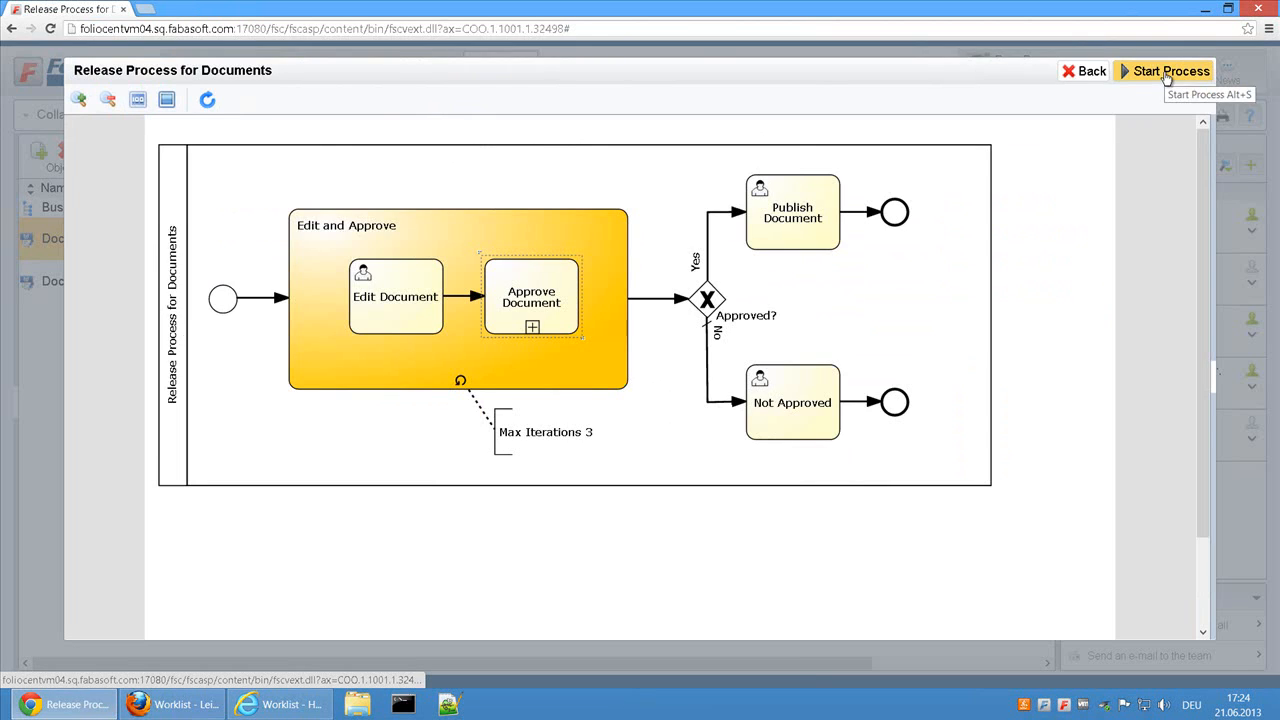
click(1165, 70)
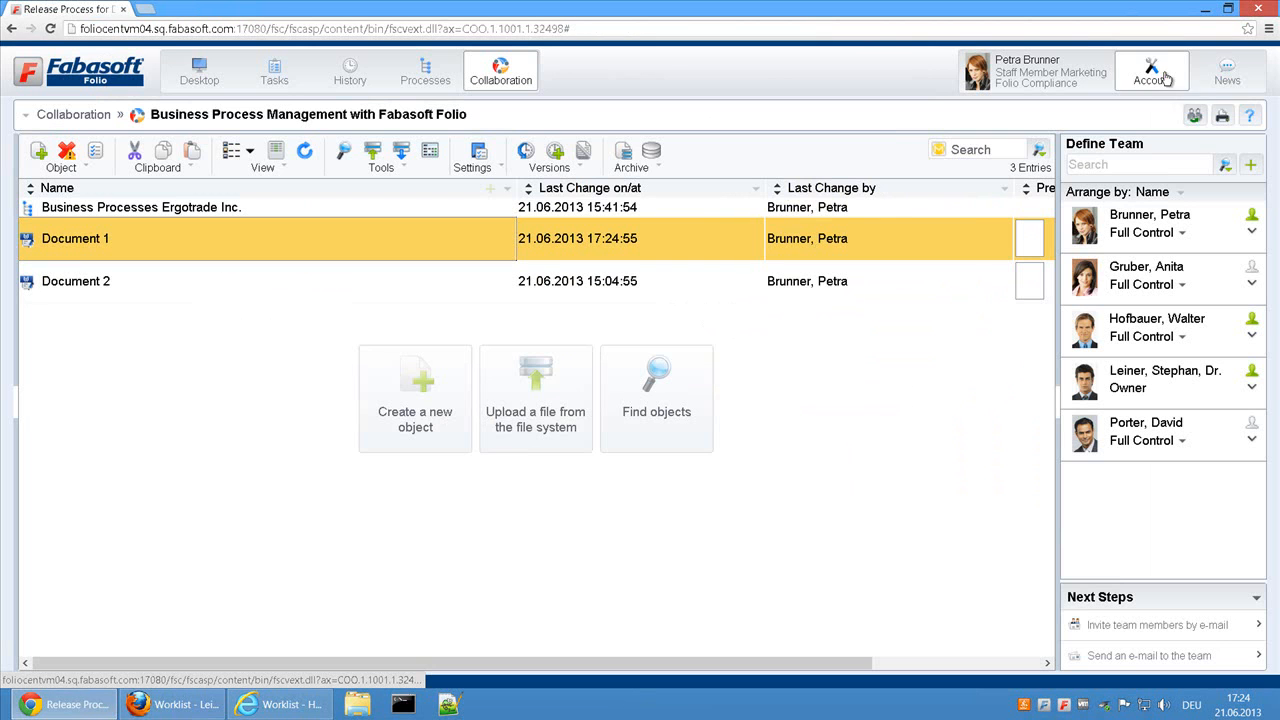
Step: Open Document 1 from the worklist in Word, close it and finish its Edit Document task
click(287, 82)
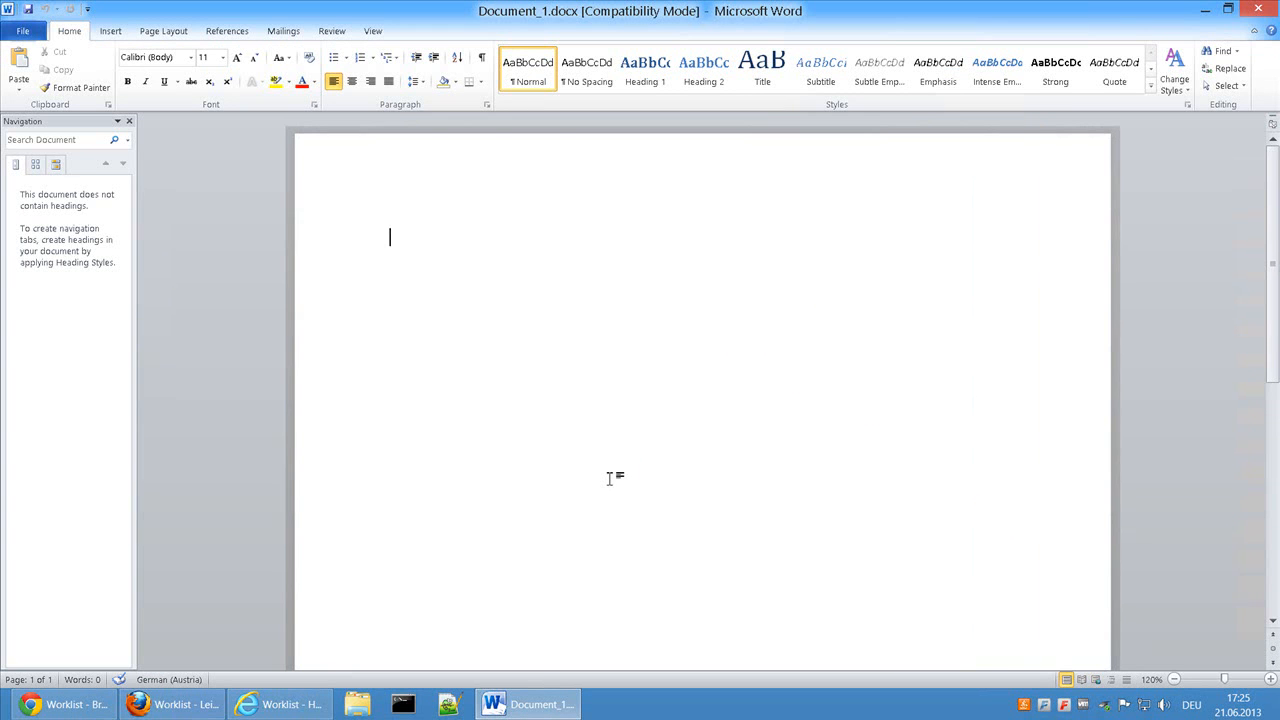
click(1259, 10)
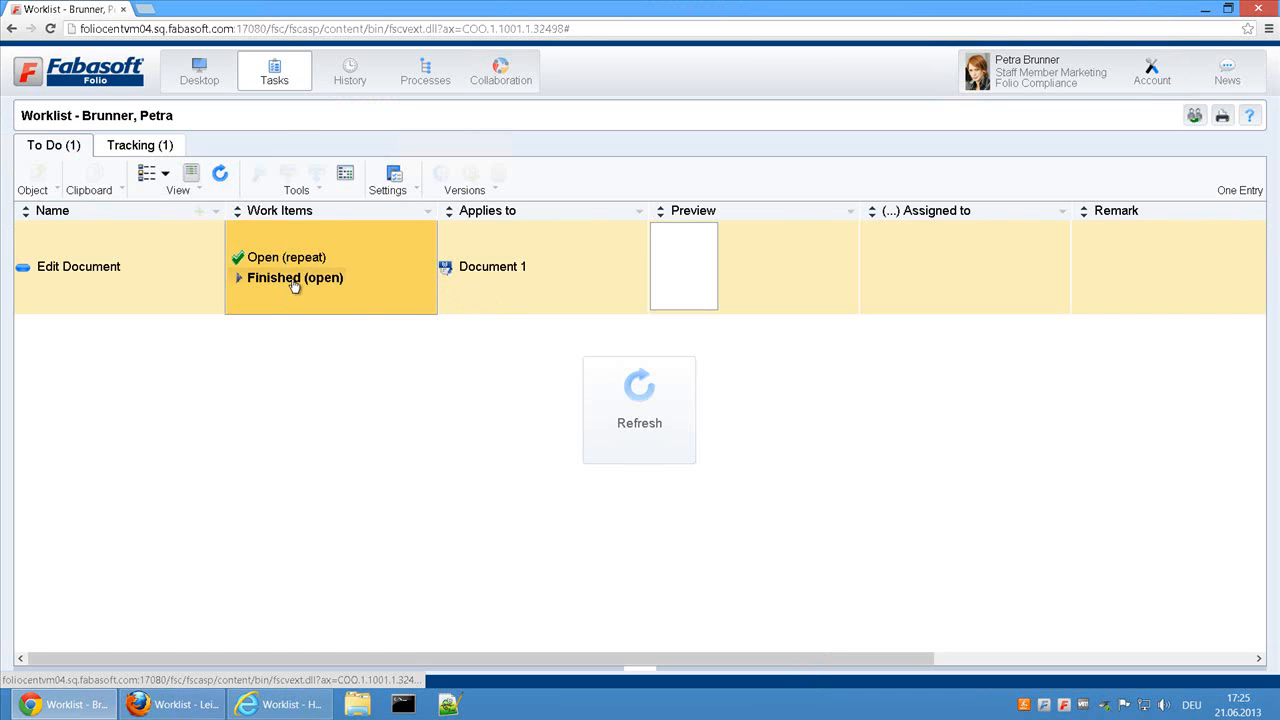
click(293, 280)
Step: Refresh the Head Marketing approver's worklist in Firefox and the Head Ergotrade Inc. approver's worklist in Internet Explorer
click(65, 704)
click(157, 700)
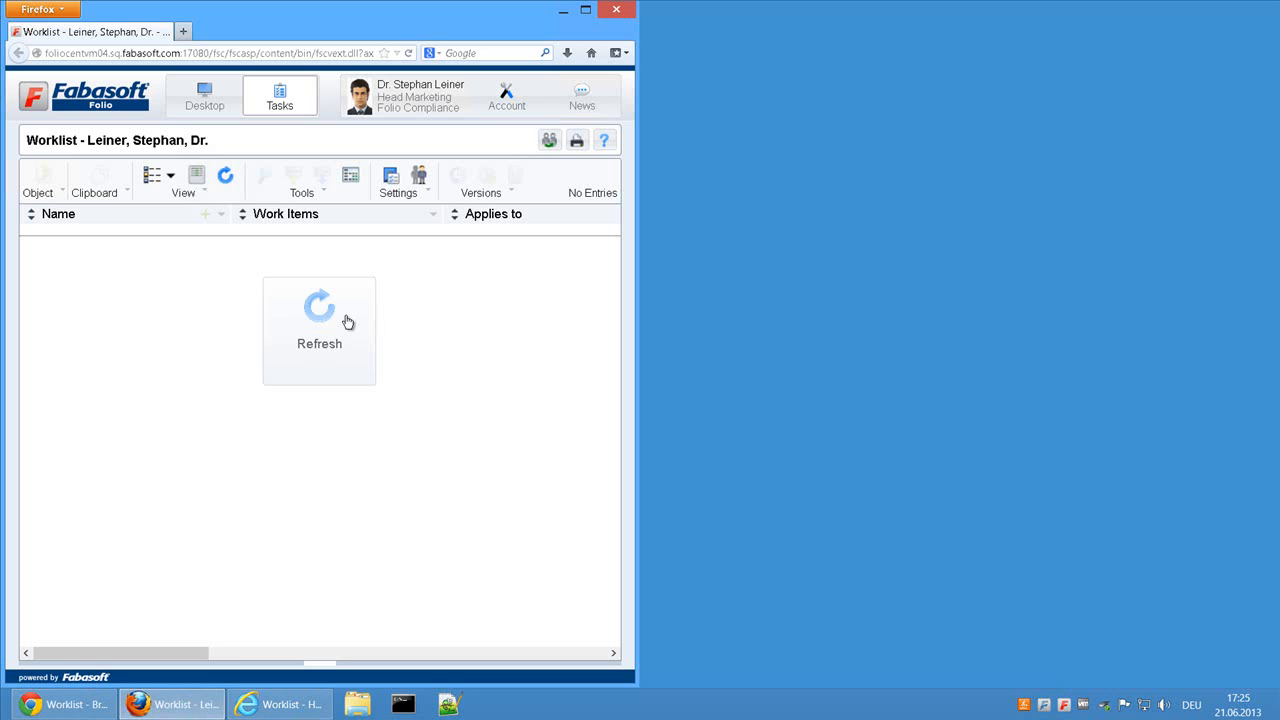
click(322, 325)
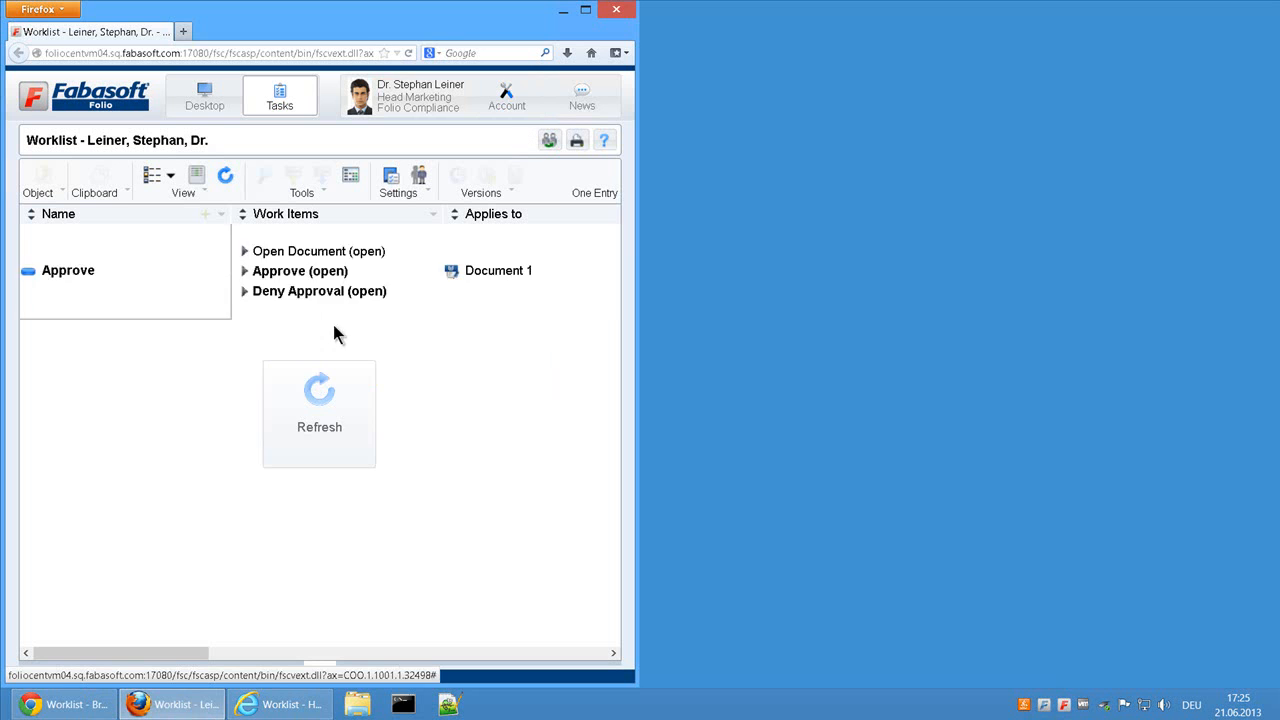
click(285, 704)
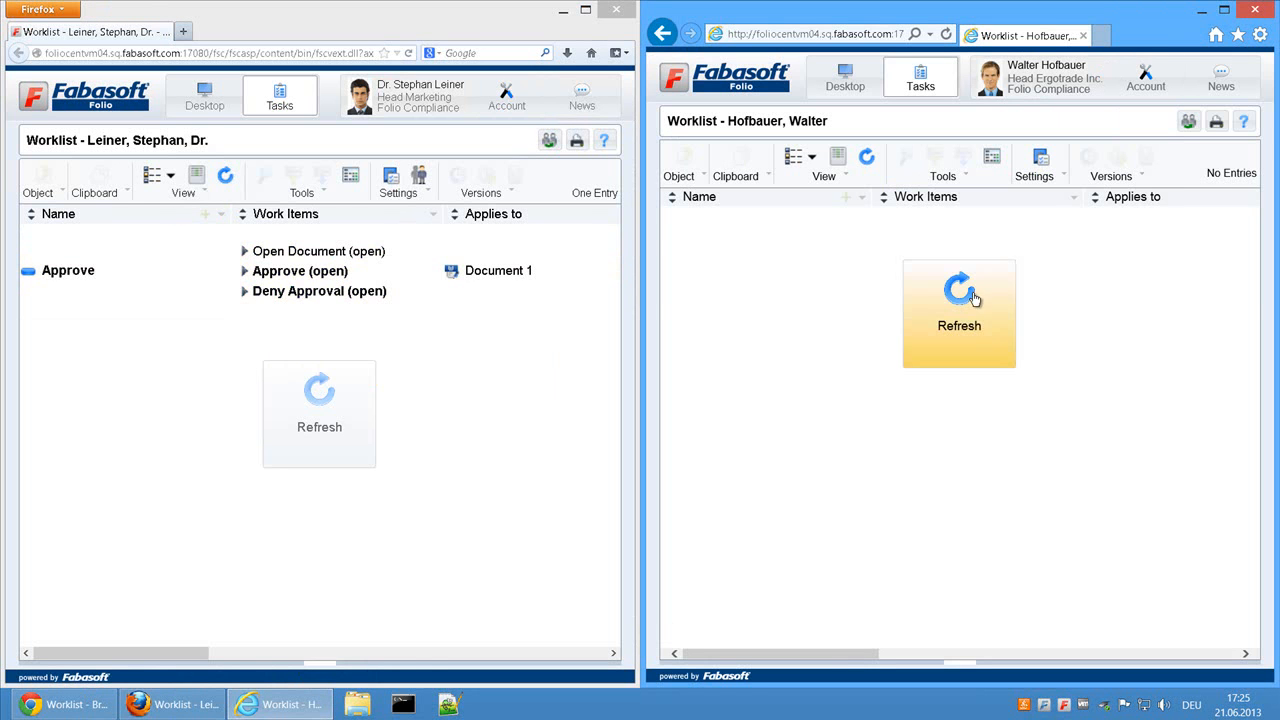
click(960, 312)
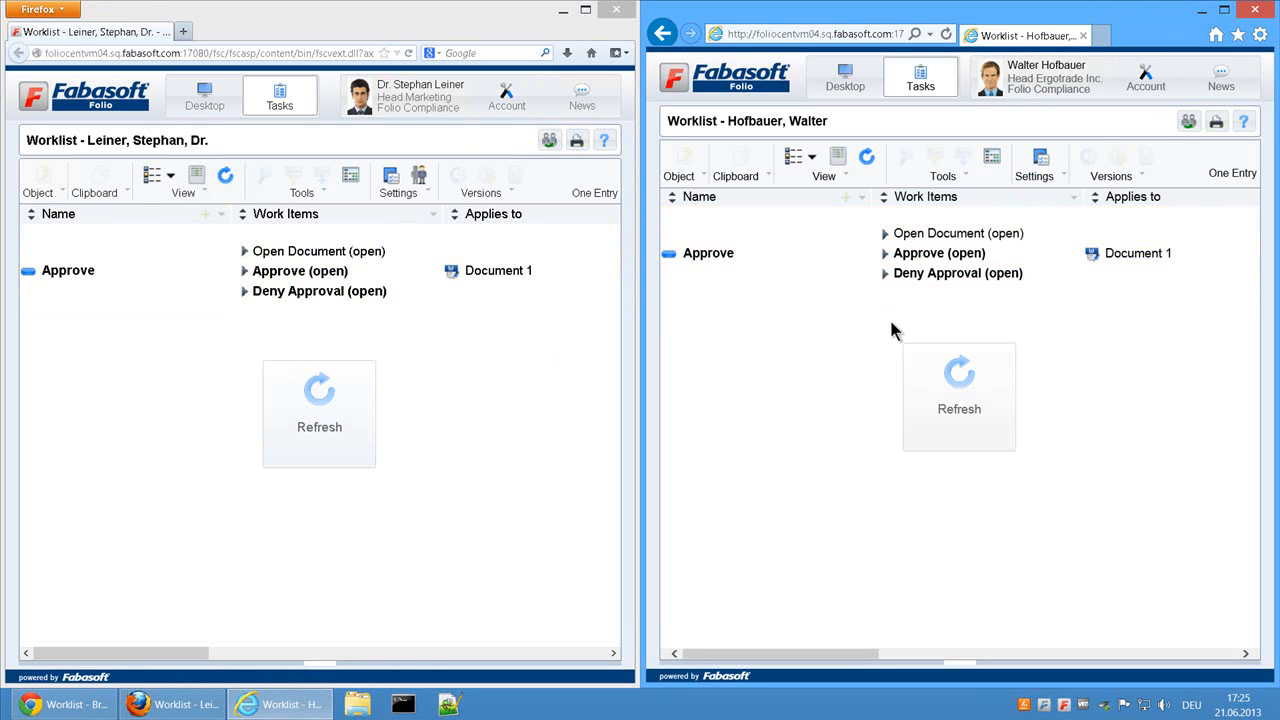
Step: Deny approval of Document 1 as Head Marketing with the account password and remark NOK, and refresh the other approver's worklist
click(340, 291)
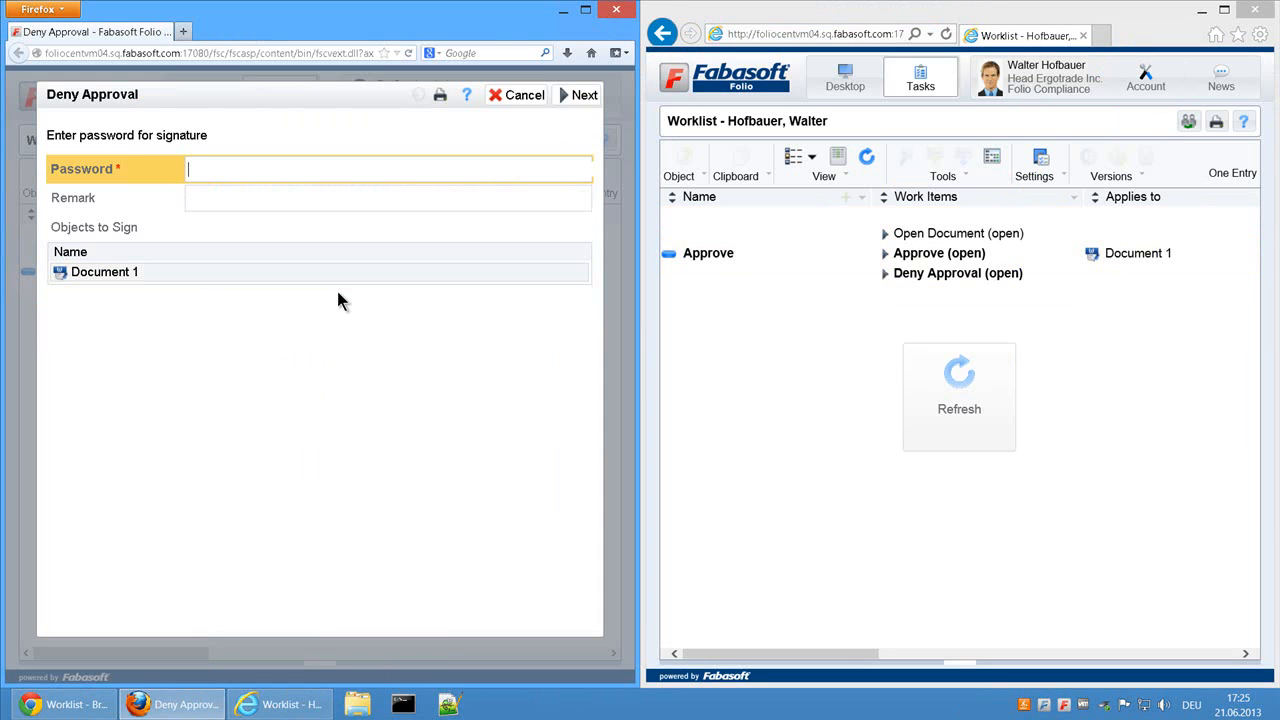
text(****)
key(Tab)
text(NOK)
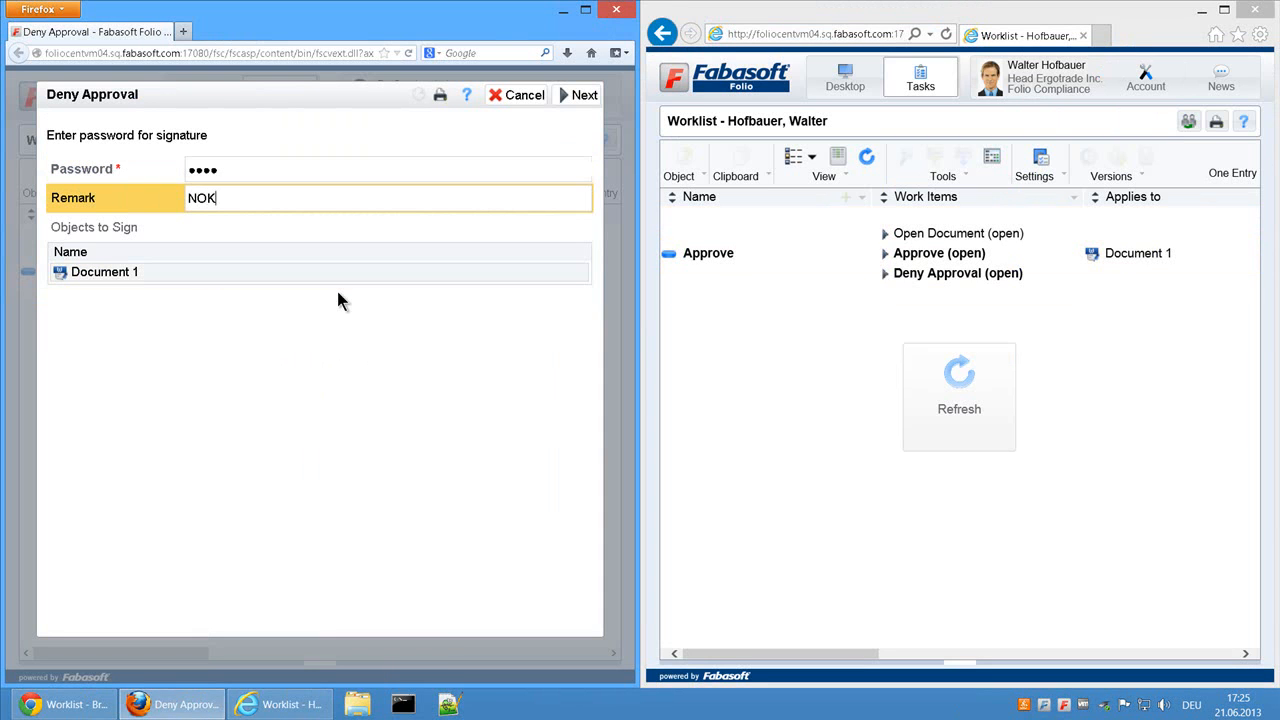
click(580, 95)
click(975, 392)
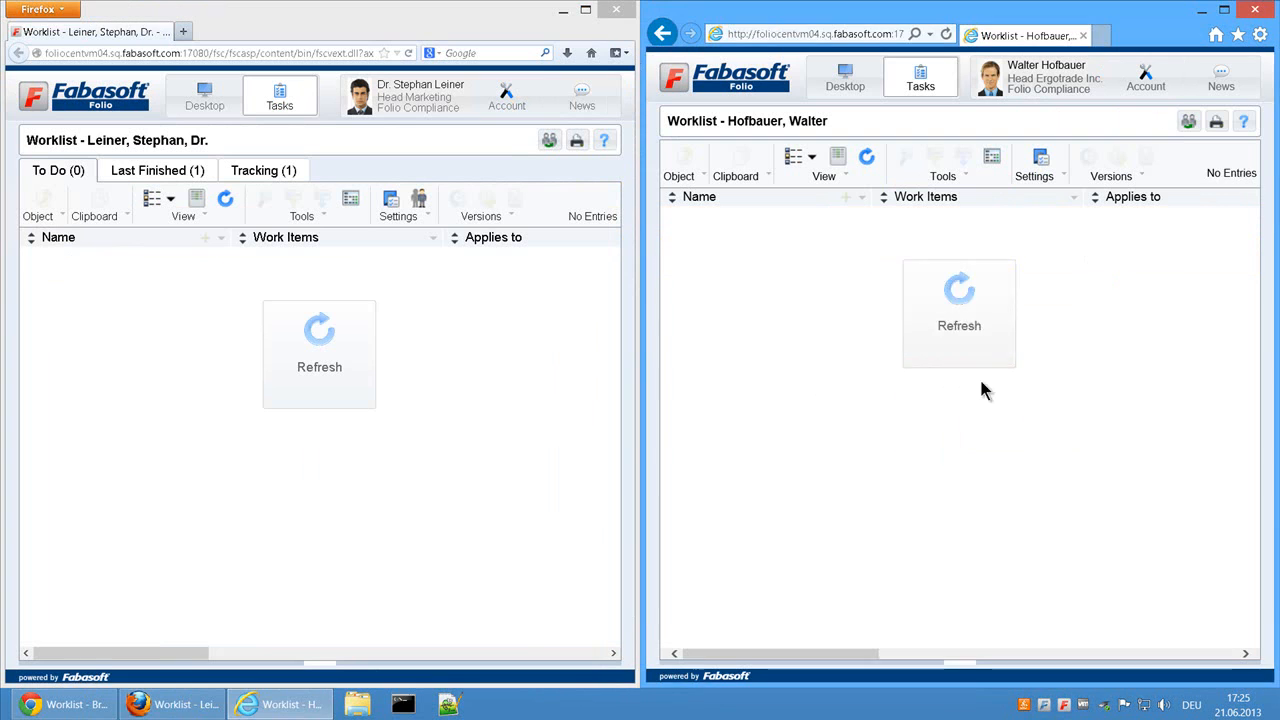
Step: Switch to Chrome, refresh the worklist and finish the second Edit Document task for Document 1
click(80, 704)
click(622, 358)
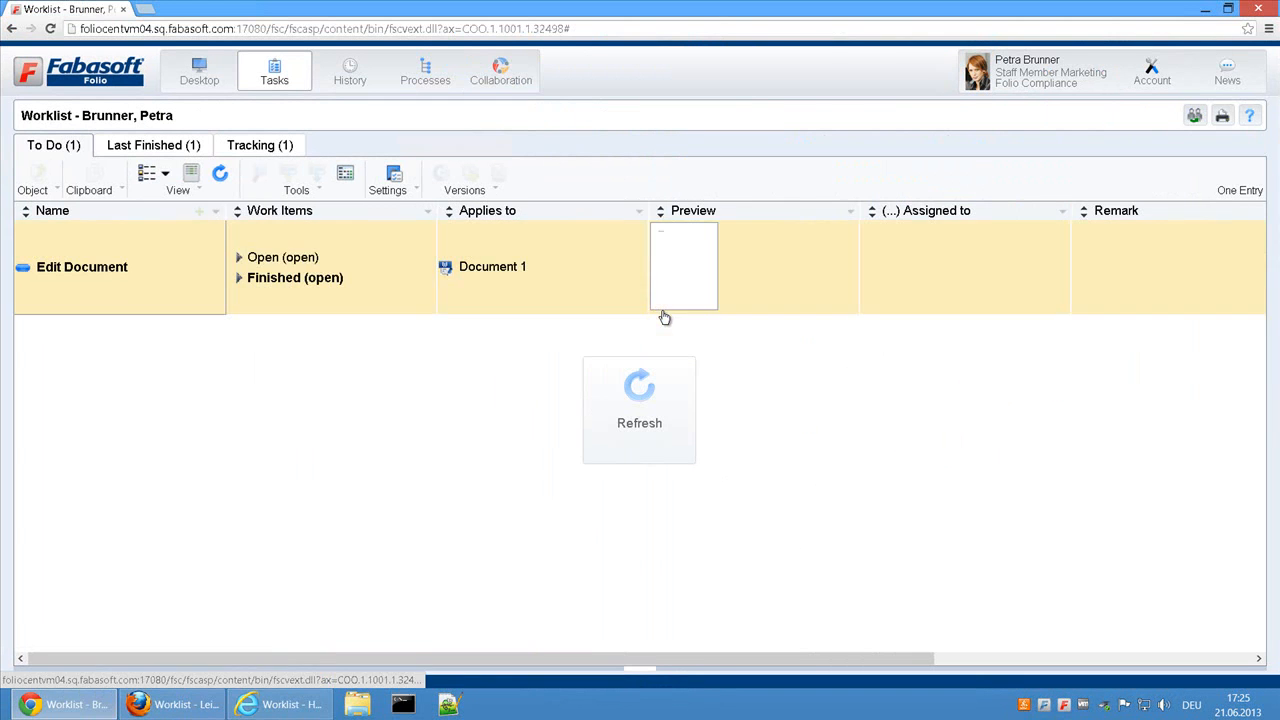
click(300, 278)
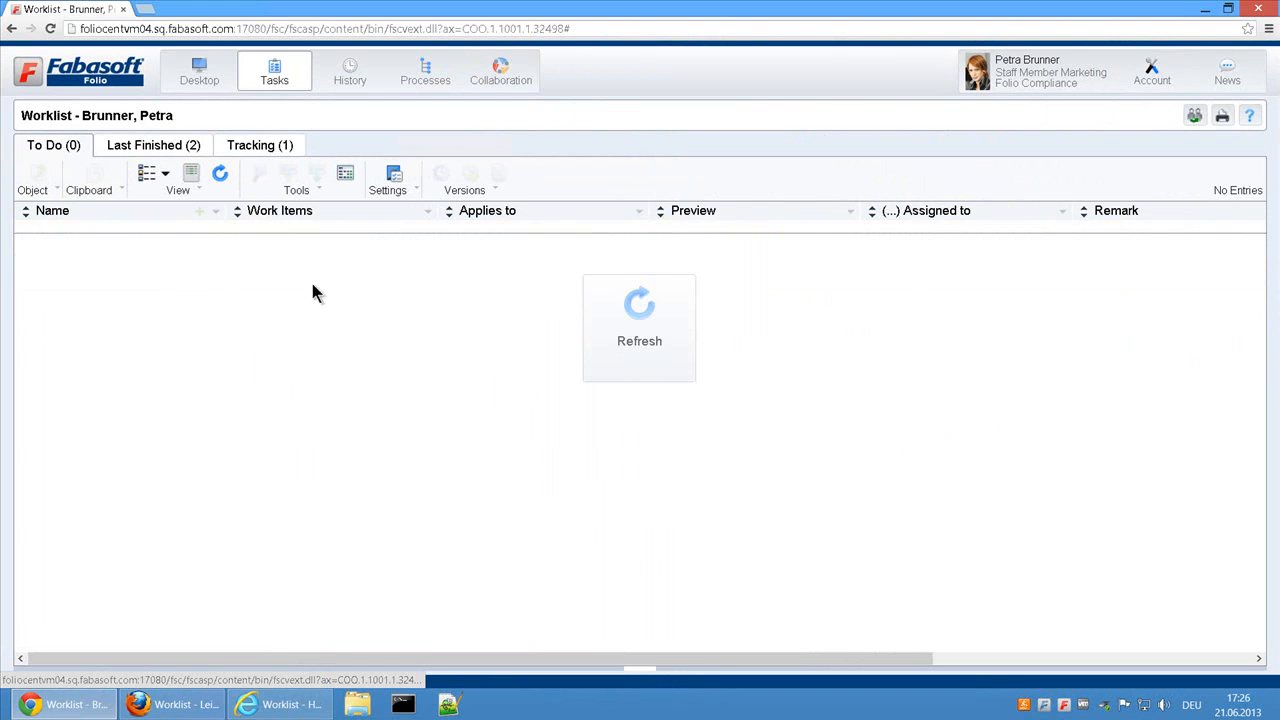
Step: Refresh both approvers' worklists and deny approval of Document 1 as Head Ergotrade Inc. with the account password and remark NOK
click(90, 700)
click(355, 360)
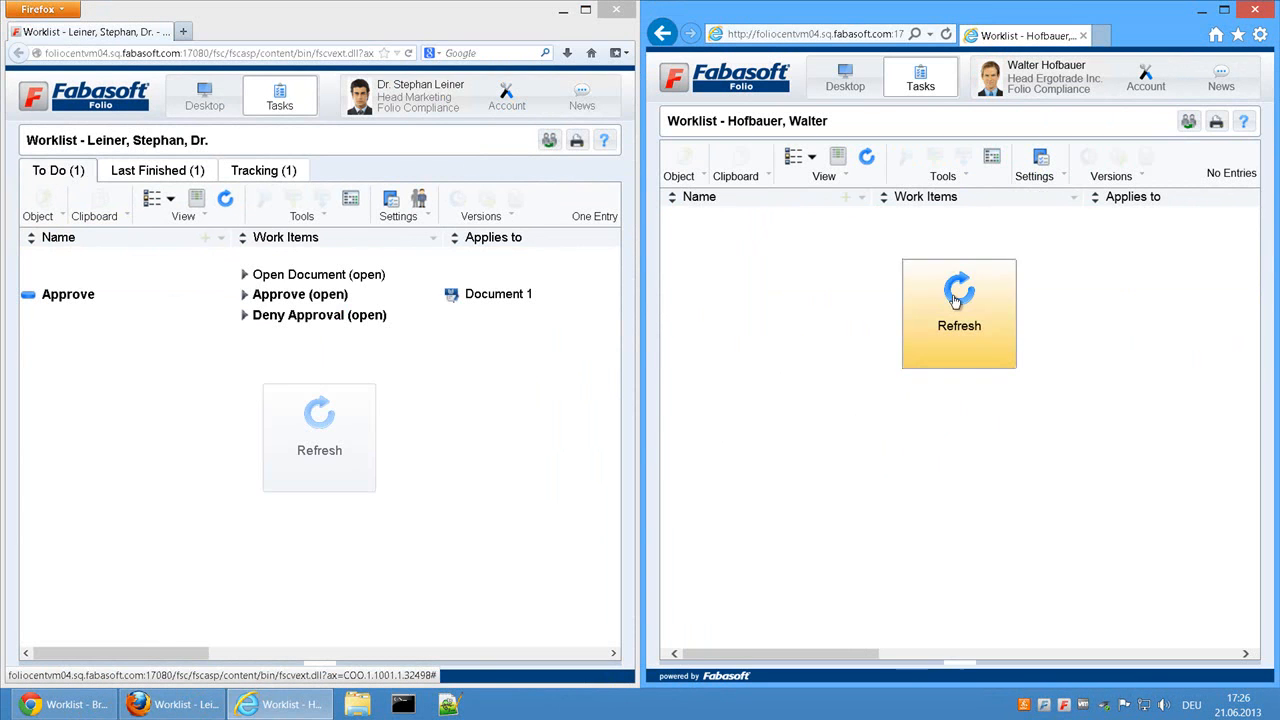
click(959, 310)
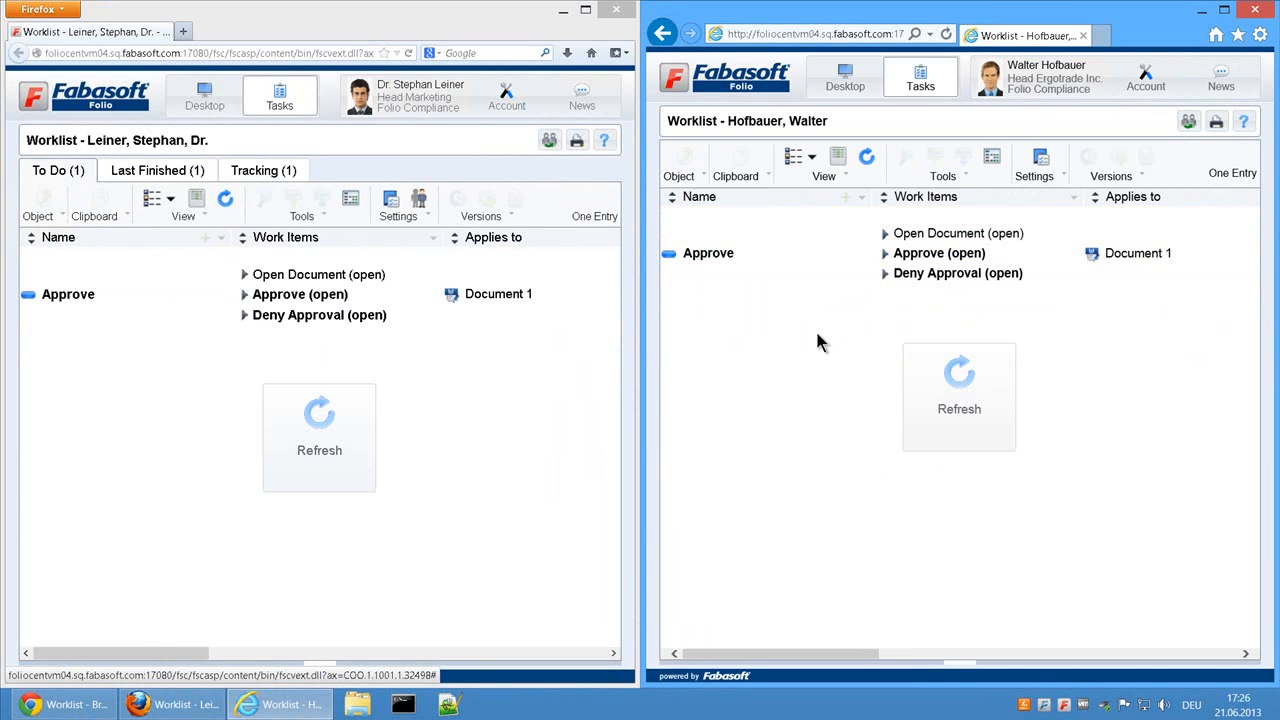
click(965, 273)
text(••••)
key(Tab)
text(NOK)
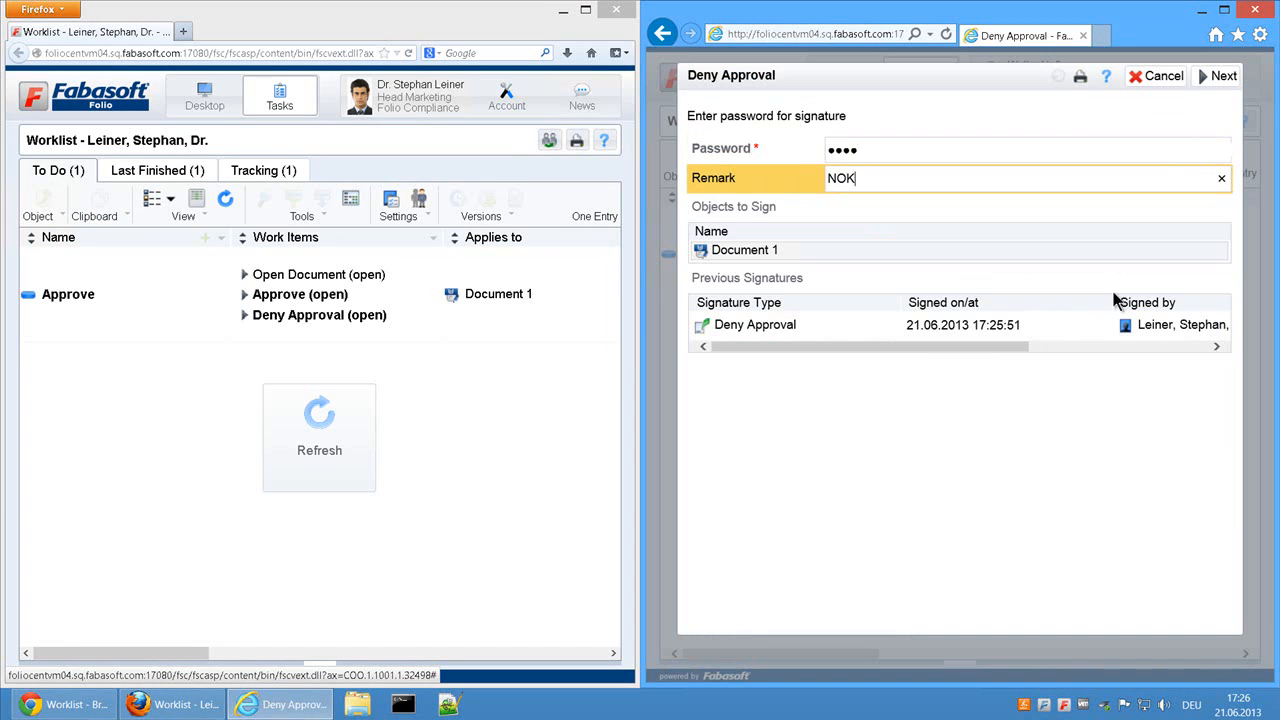
click(1218, 76)
click(319, 437)
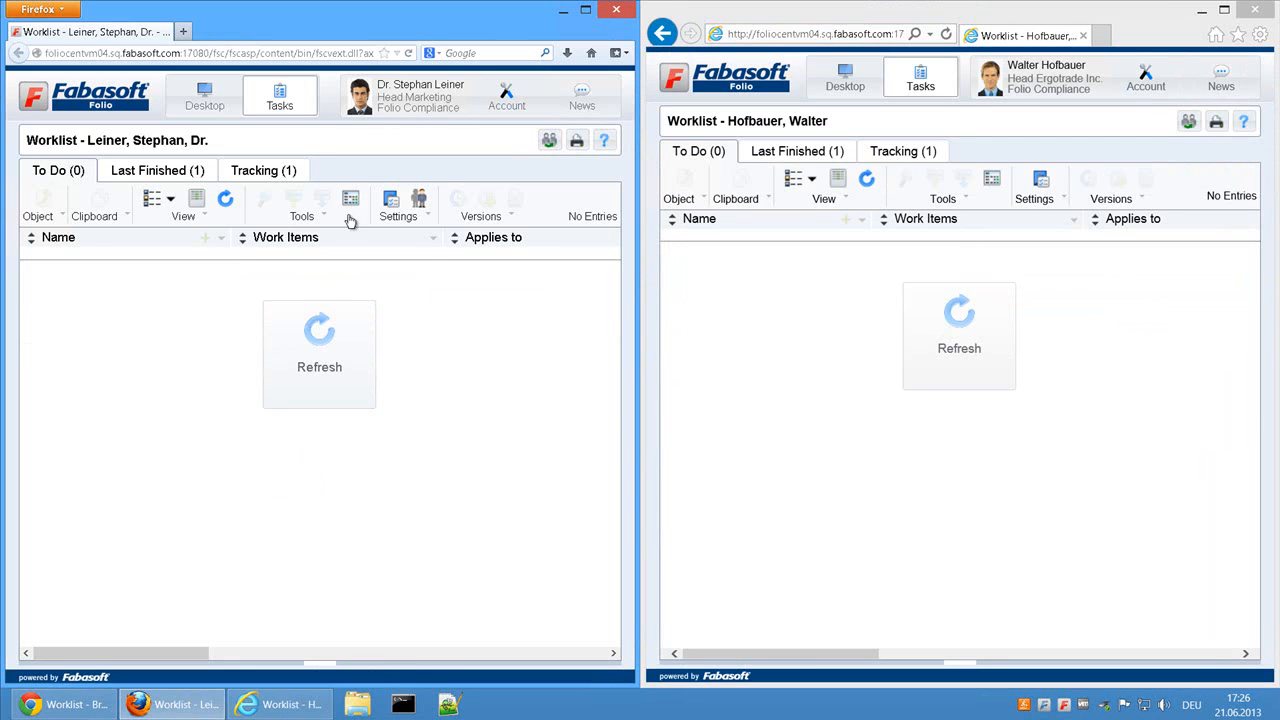
Step: Return to Chrome, refresh the worklist and finish the third Edit Document task for Document 1
click(65, 704)
click(660, 330)
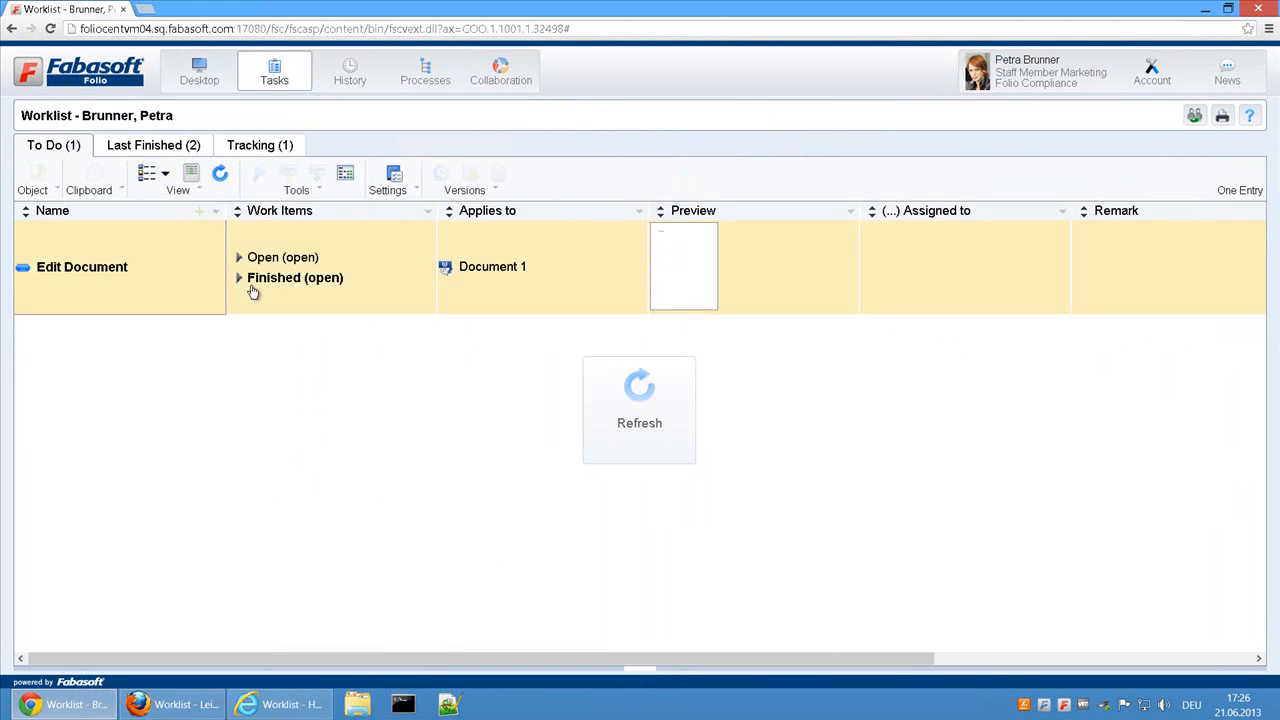
click(296, 278)
Step: Approve Document 1 as Head Marketing in Firefox, signing with the account password and leaving the remark empty
click(65, 704)
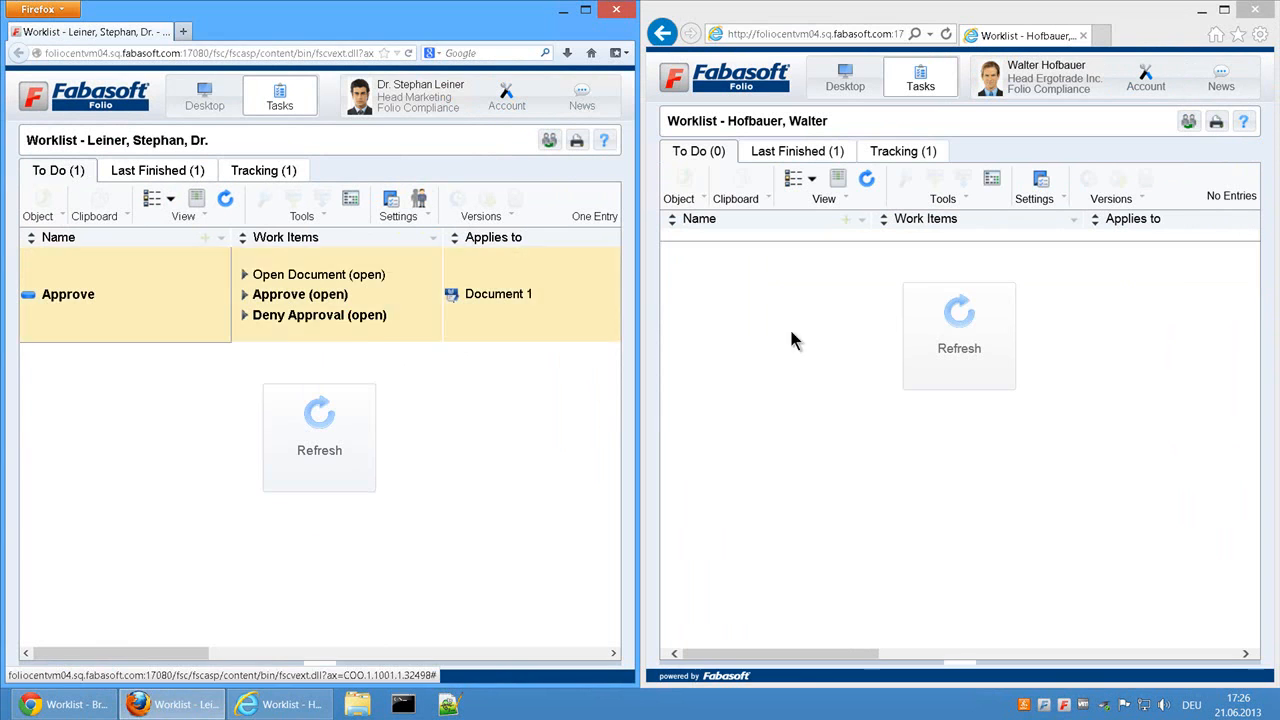
click(300, 294)
text(••••)
key(Tab)
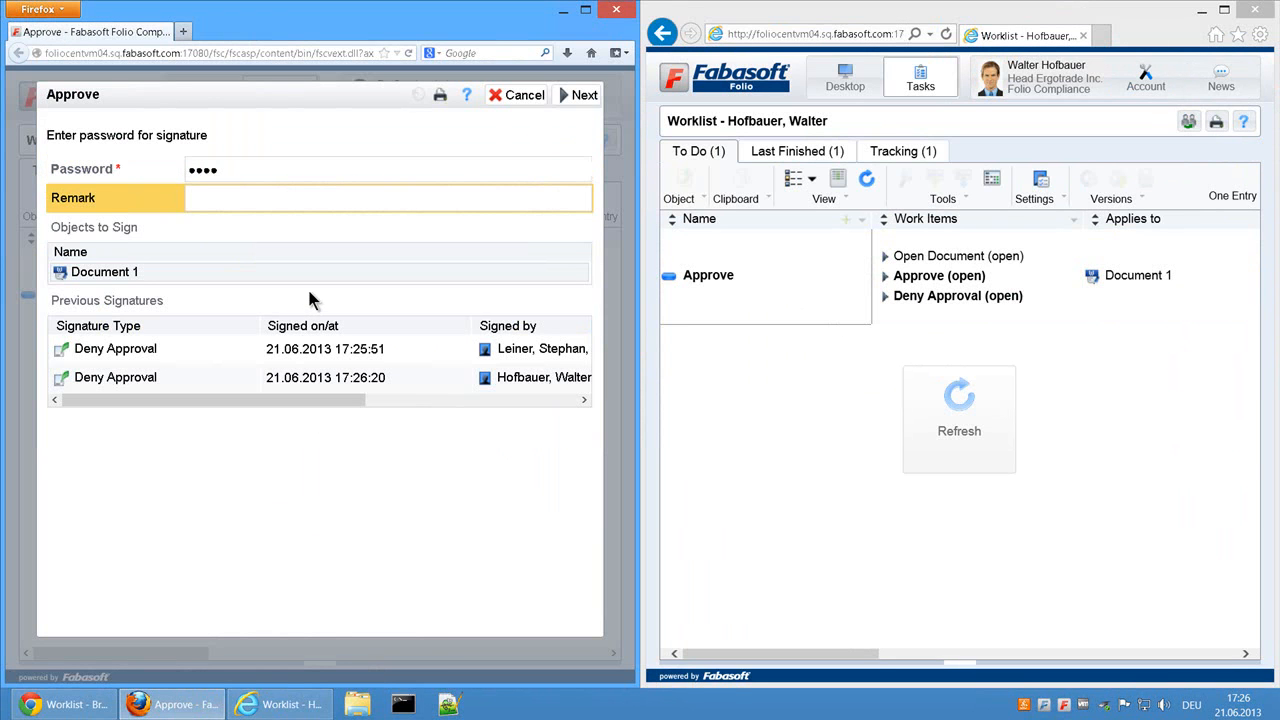
click(578, 95)
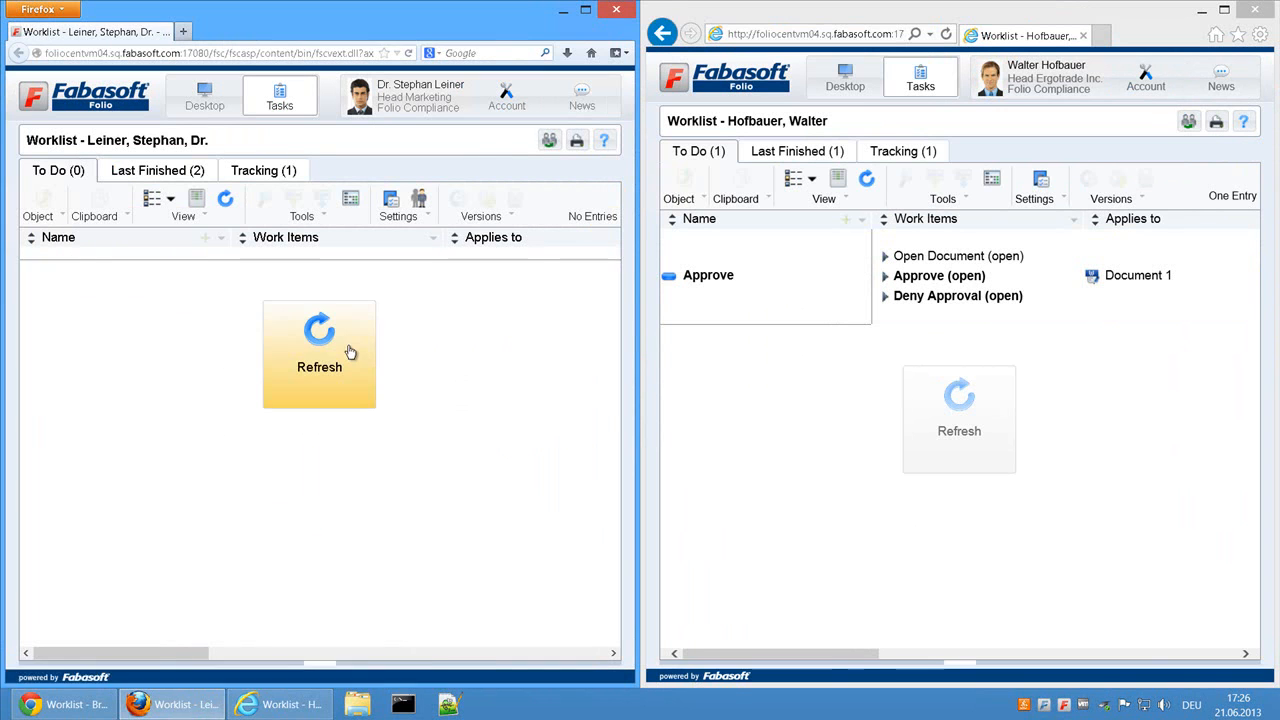
Step: Deny the third approval of Document 1 as Head Ergotrade Inc., signing with the account password and the remark NOK
click(955, 420)
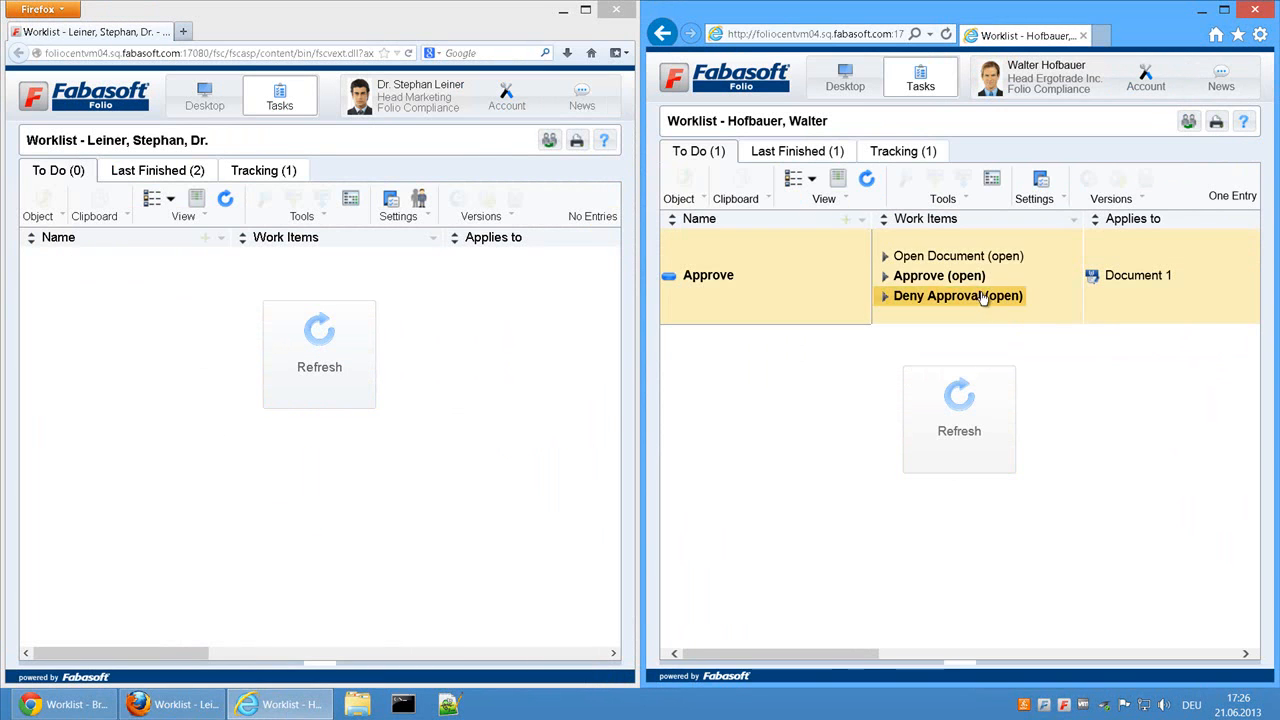
click(944, 297)
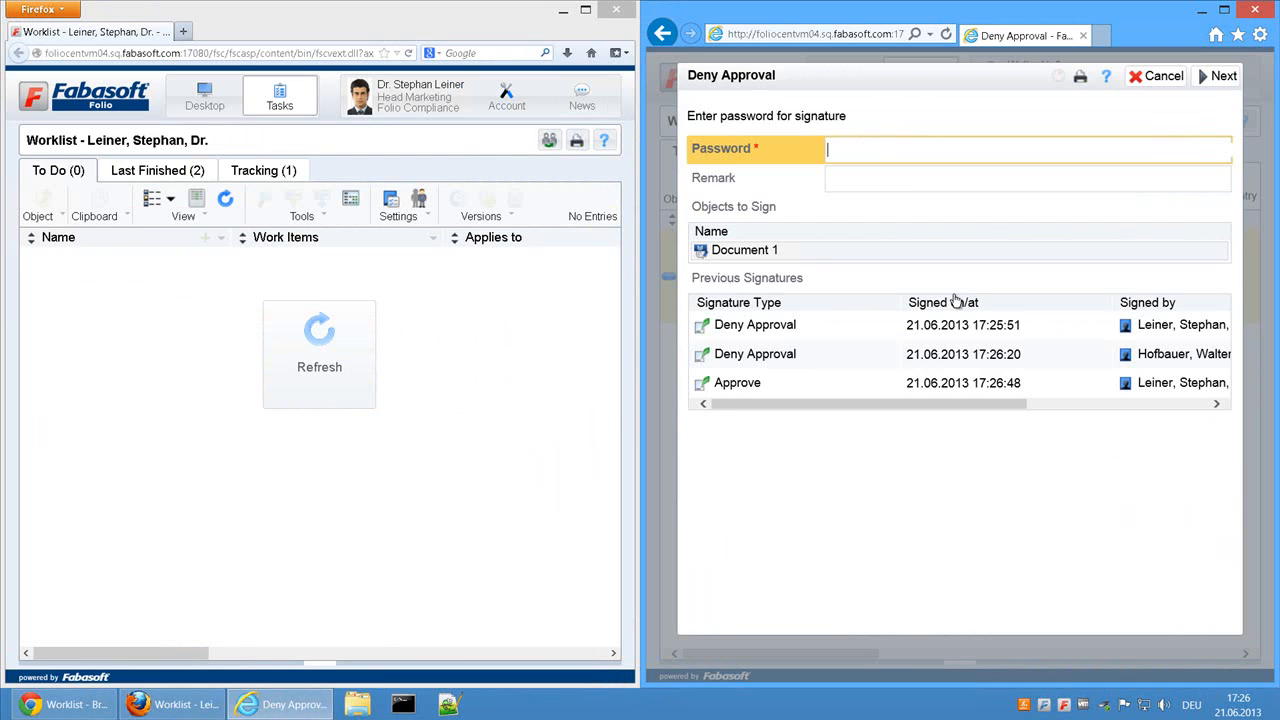
text(NOK)
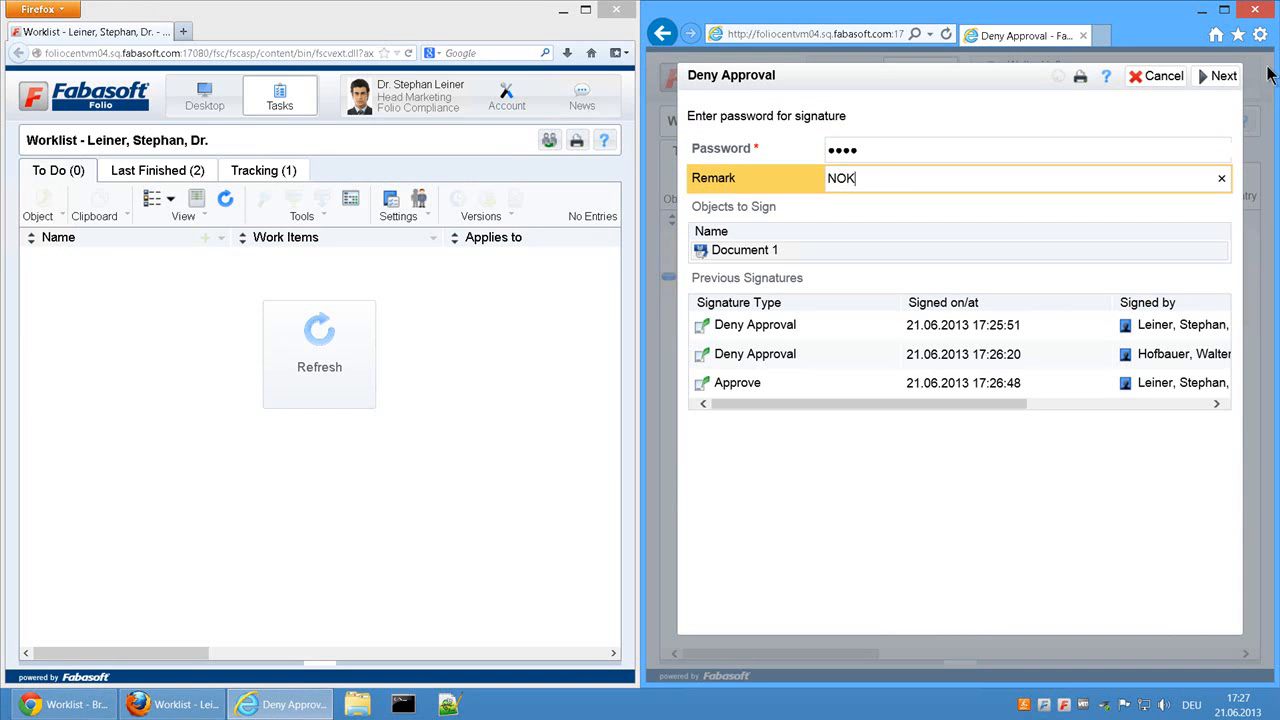
click(1225, 80)
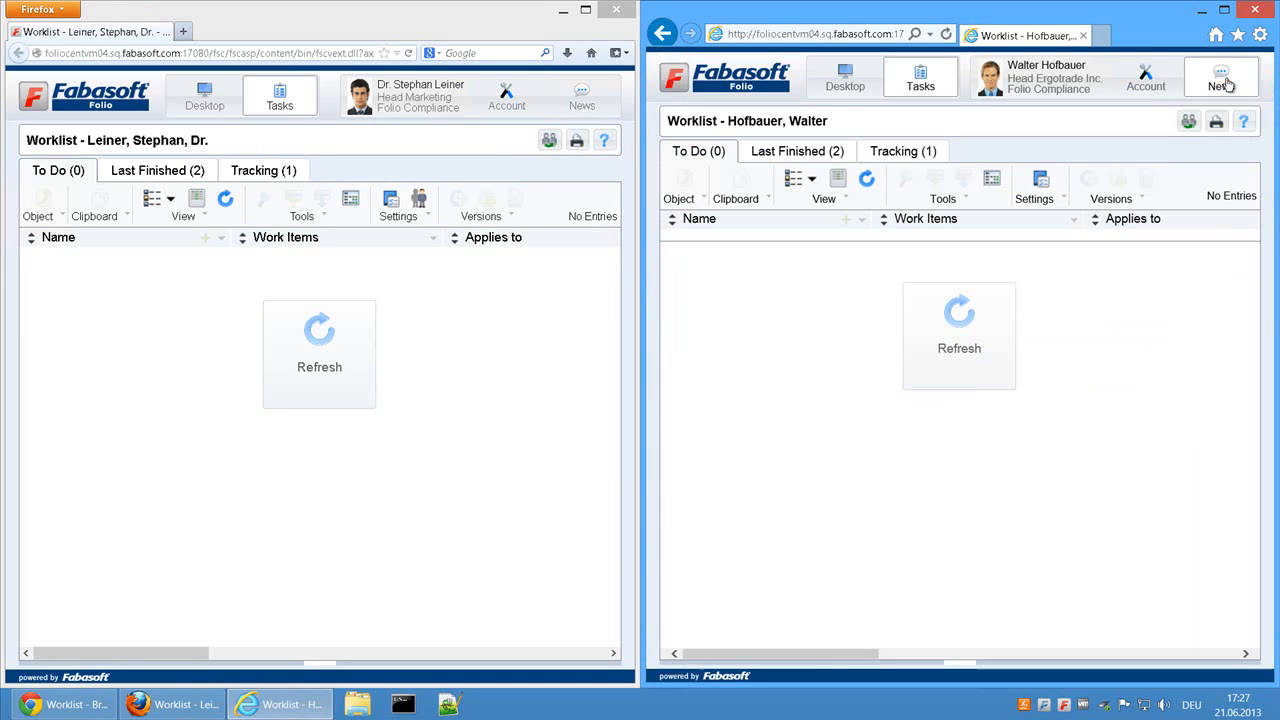
Step: Switch to Chrome, refresh the worklist and accept the Not Approved task for Document 1
click(68, 704)
click(643, 306)
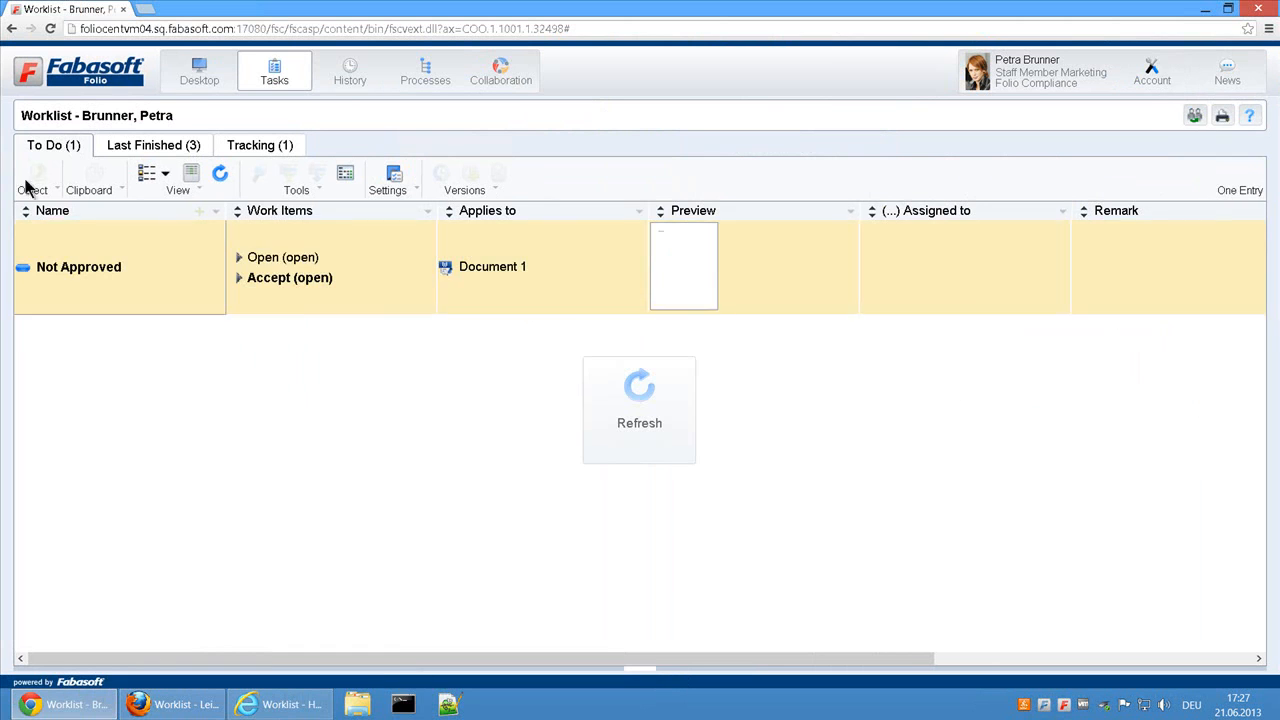
click(303, 285)
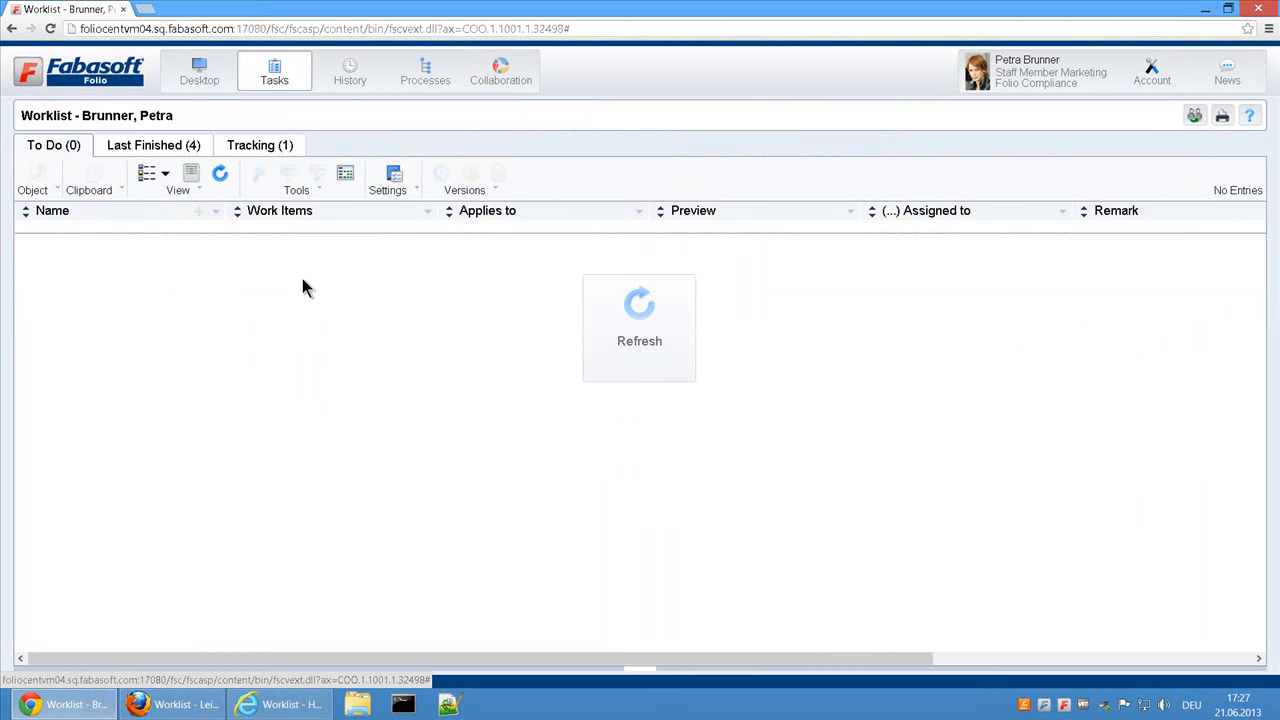
Step: Start the predefined Release Process for Documents on Document 2 from the team room in Collaboration
click(524, 74)
click(727, 284)
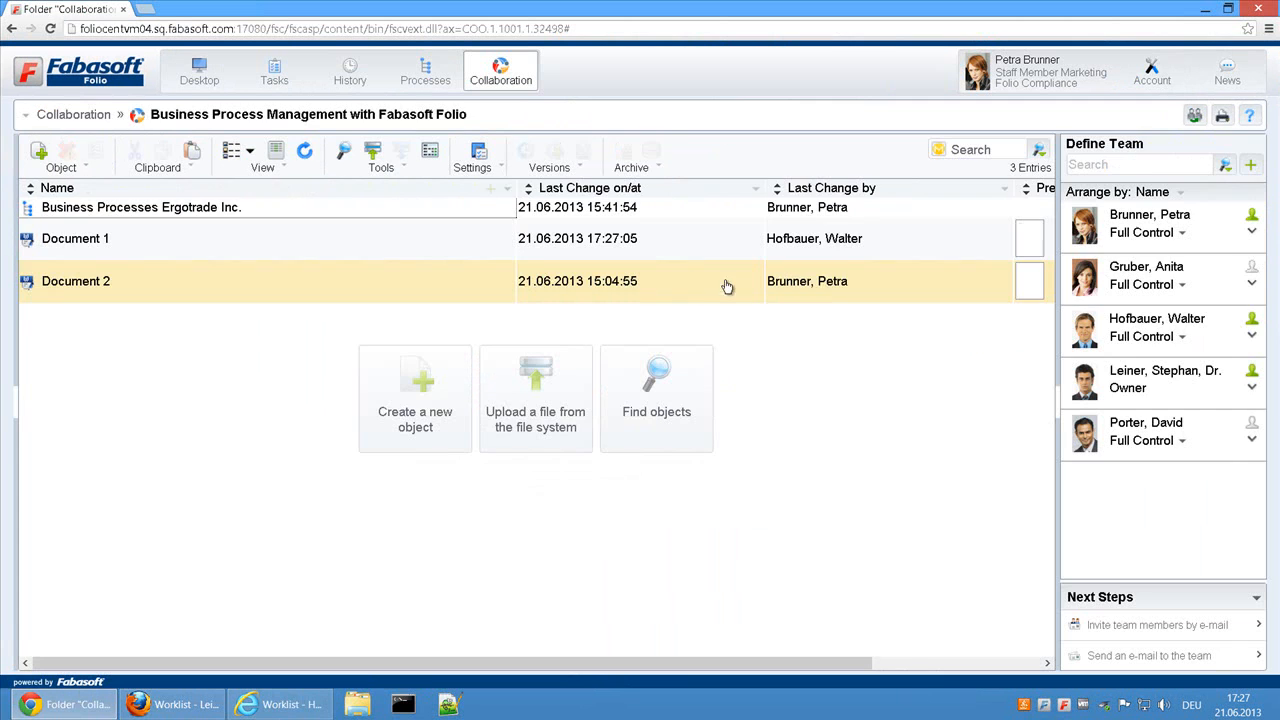
right_click(175, 286)
click(243, 638)
click(415, 351)
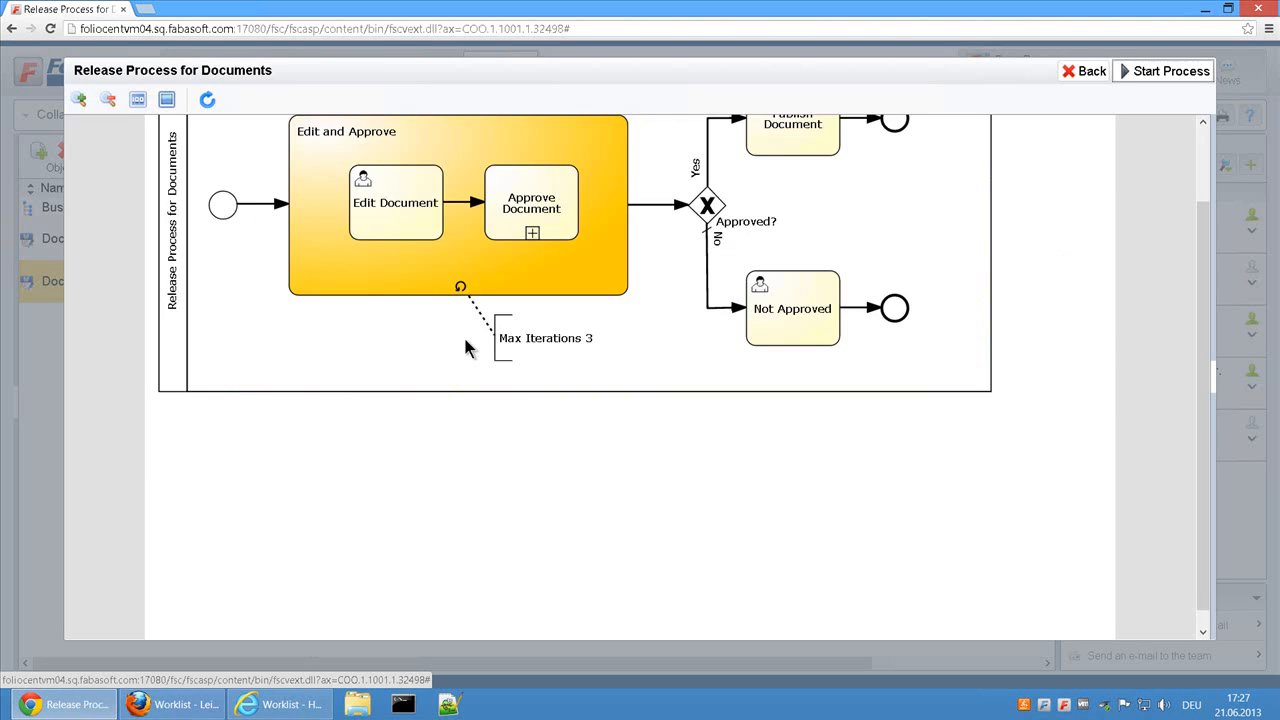
click(1214, 71)
Step: Open Document 2 from the worklist, save it in Word with the text "Document 2" and finish its Edit Document task
click(274, 72)
click(240, 277)
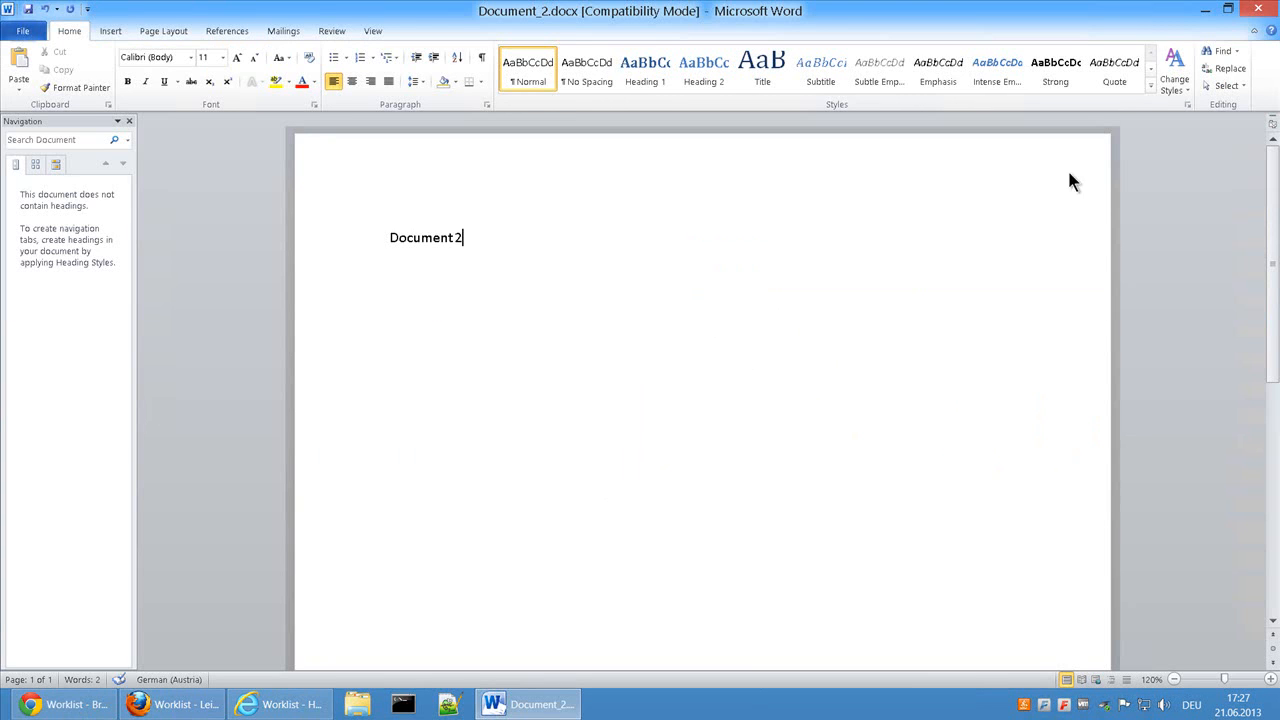
click(1258, 10)
click(571, 368)
click(303, 280)
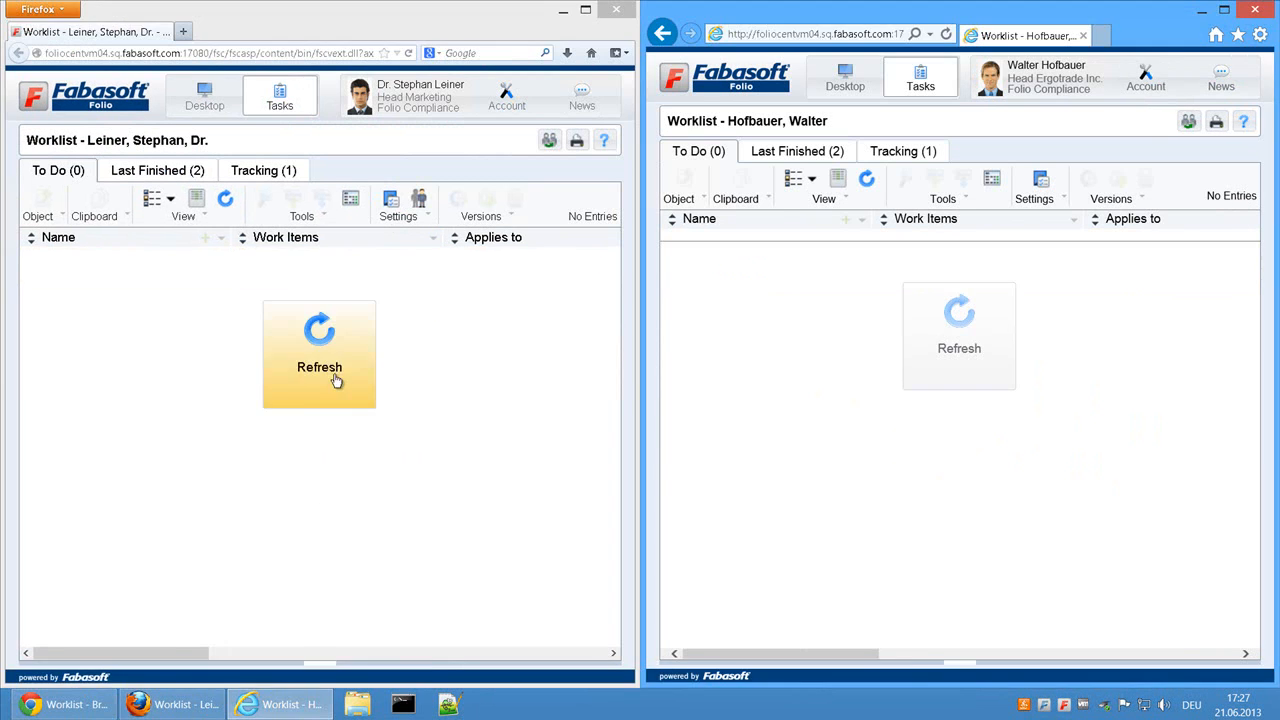
Step: Refresh both approvers' worklists and approve Document 2 as Head Marketing with the account password and remark OK
click(334, 375)
click(960, 337)
click(280, 292)
text(••••)
key(Tab)
text(OK)
key(Return)
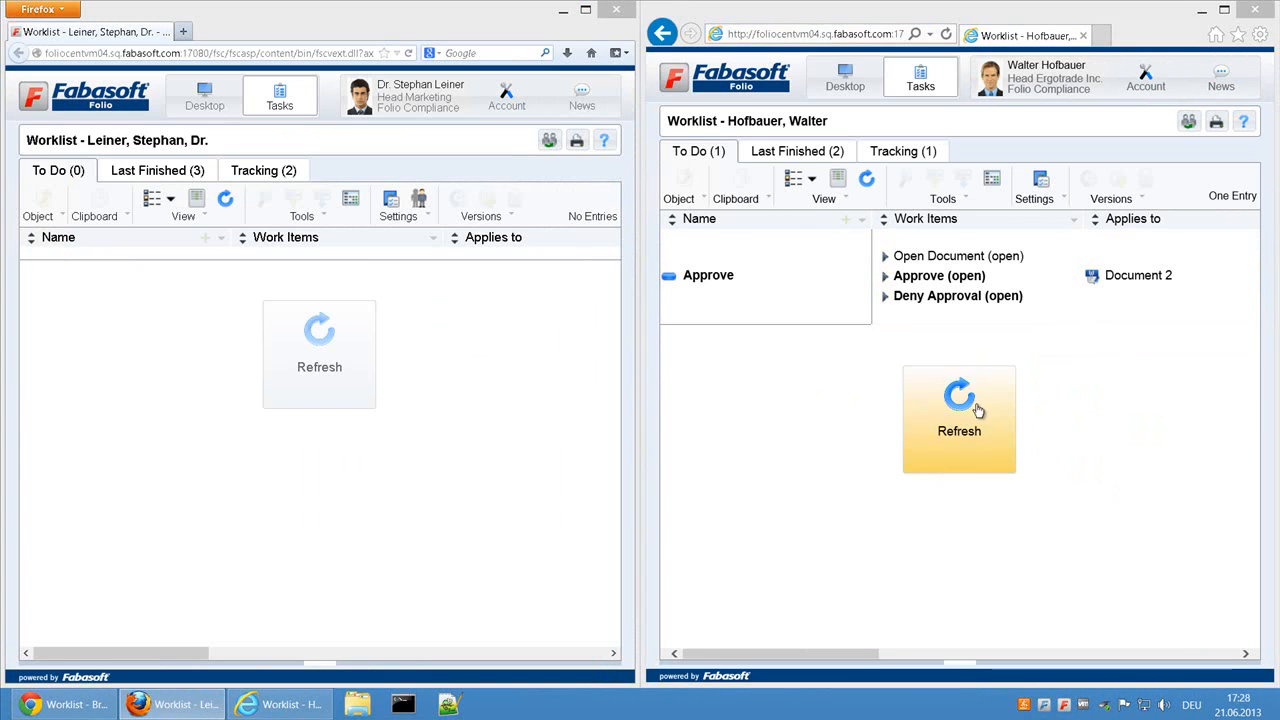
Step: Approve Document 2 as Head Ergotrade Inc. with the account password and remark OK, and refresh the worklist in Chrome
click(953, 279)
text(••••)
key(Tab)
text(OK)
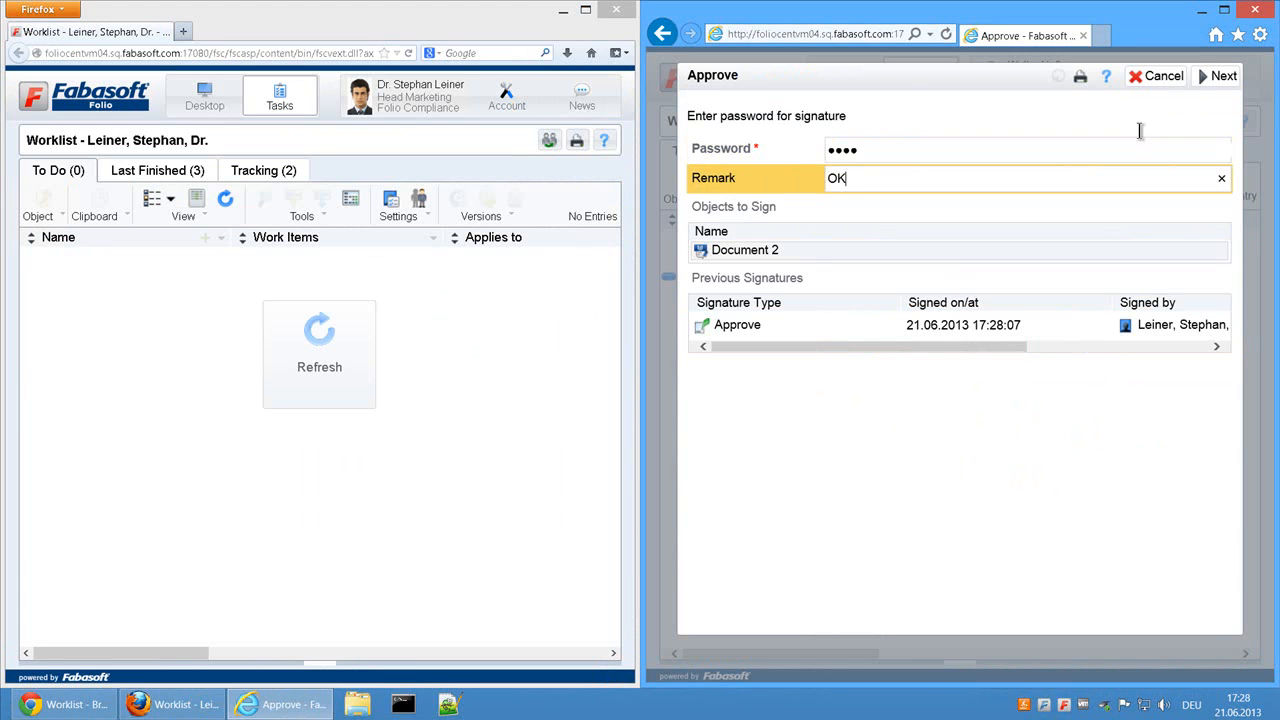
click(1222, 80)
click(64, 704)
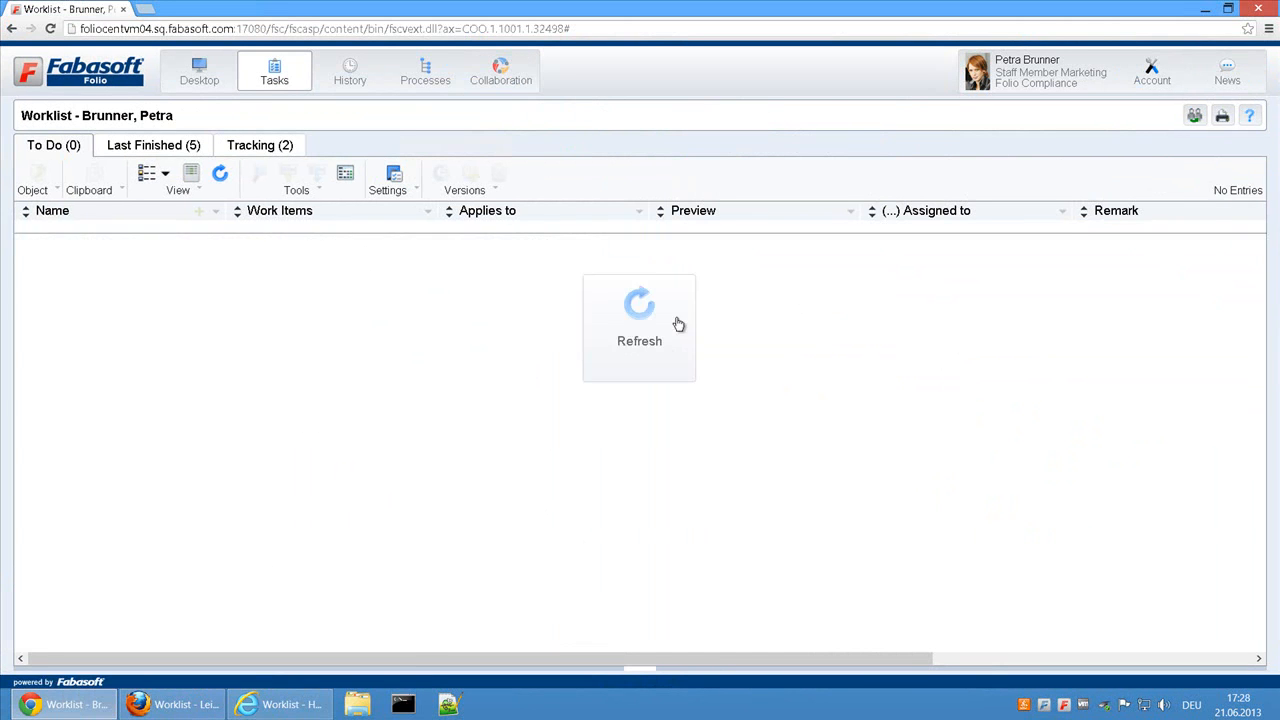
click(674, 357)
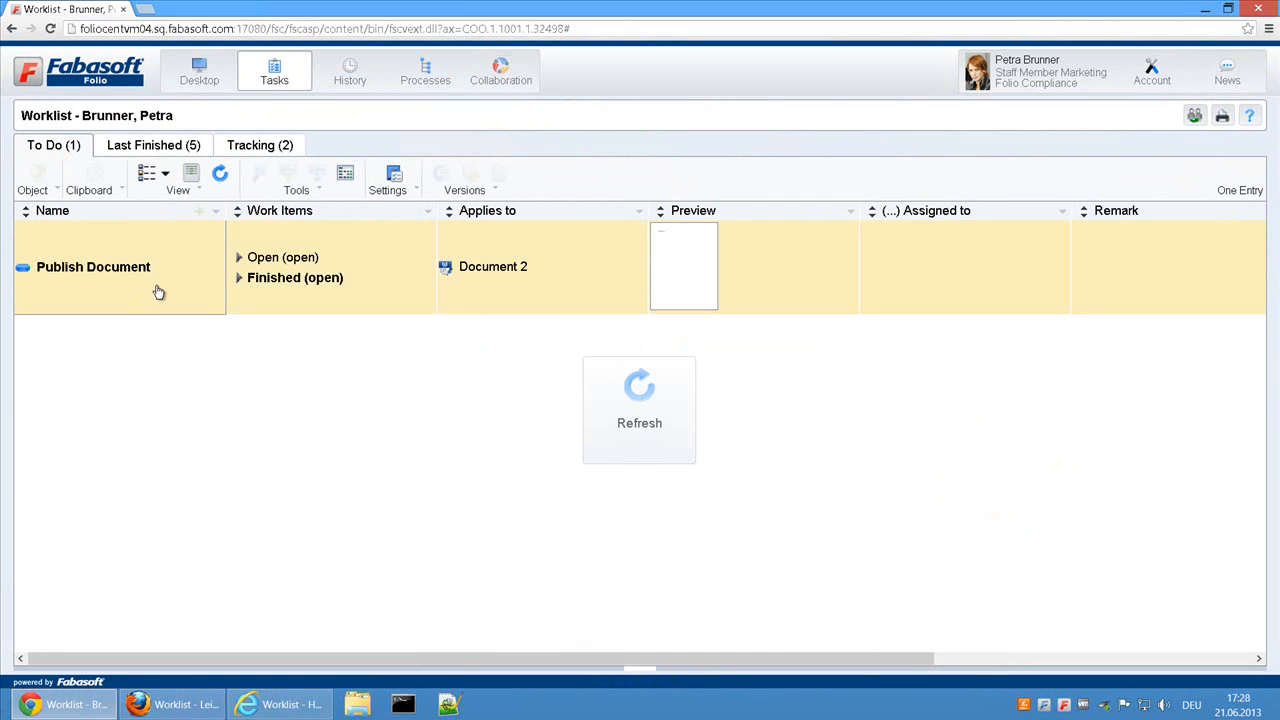